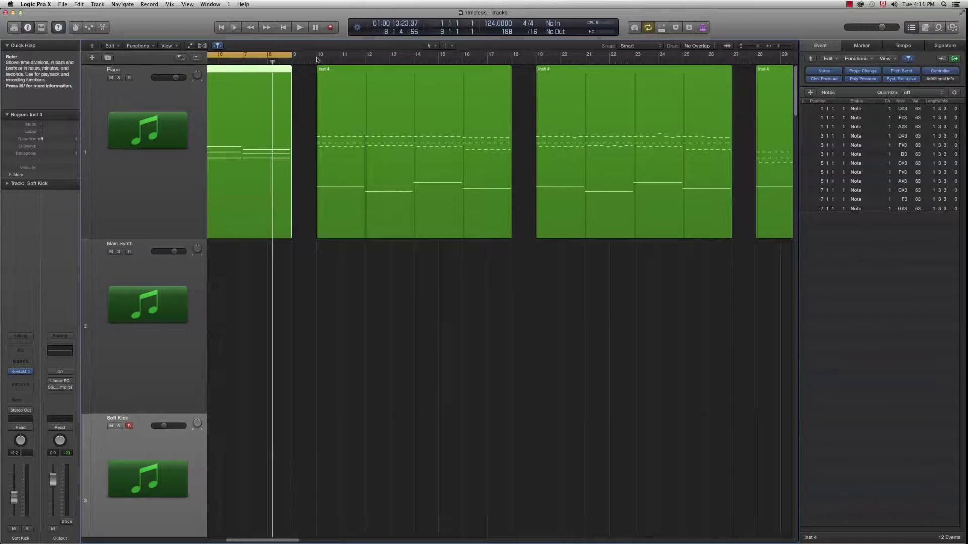
# Set the cycle area from bar 10 to 18 and play the Piano region there with its notes open in the Piano Roll.
pyautogui.moveTo(318, 54); pyautogui.dragTo(511, 55)
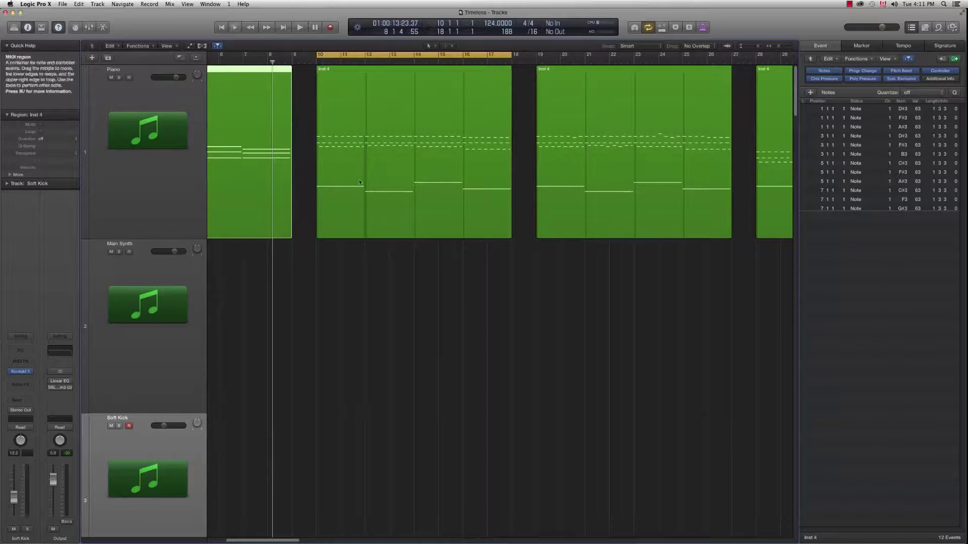
pyautogui.doubleClick(336, 193)
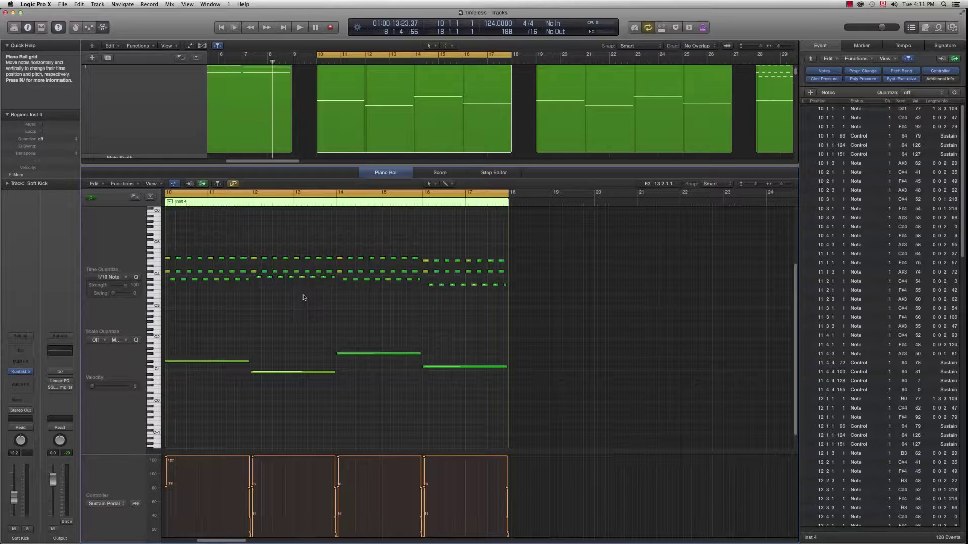
pyautogui.press('space')
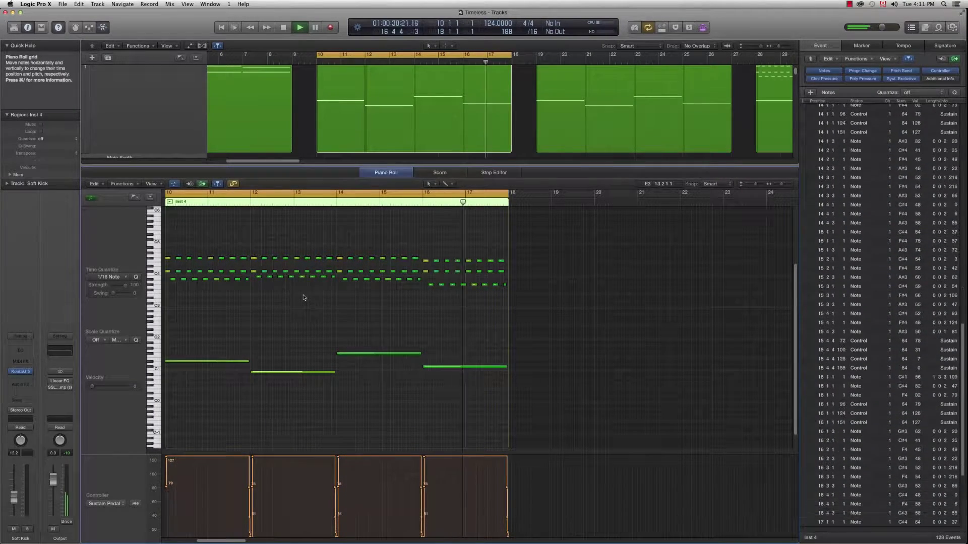
pyautogui.press('space')
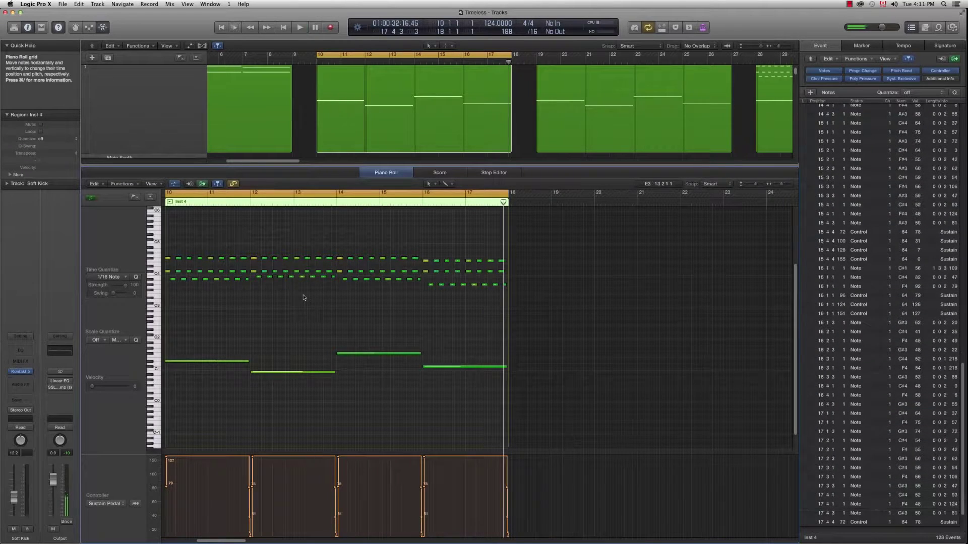
# Cycle bars 19 to 27 and play that Piano region while viewing its notes in an enlarged Piano Roll, closing the editor when done.
pyautogui.moveTo(436, 190); pyautogui.dragTo(436, 334)
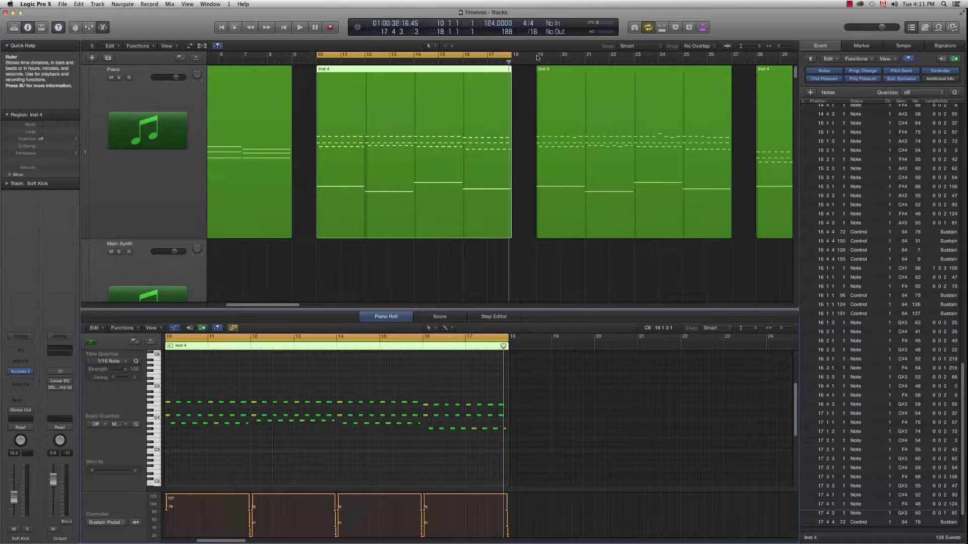
pyautogui.moveTo(537, 58); pyautogui.dragTo(734, 58)
pyautogui.click(637, 144)
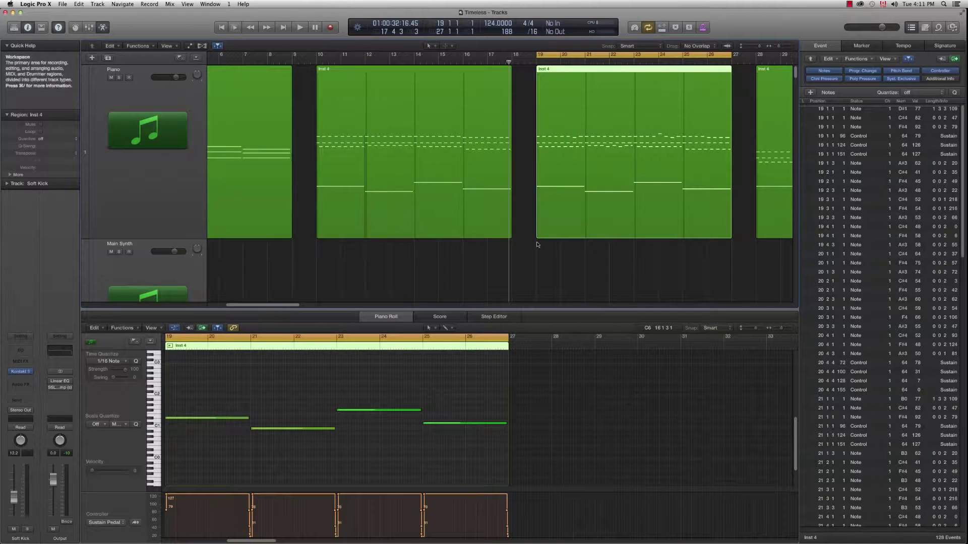
pyautogui.moveTo(466, 310); pyautogui.dragTo(466, 164)
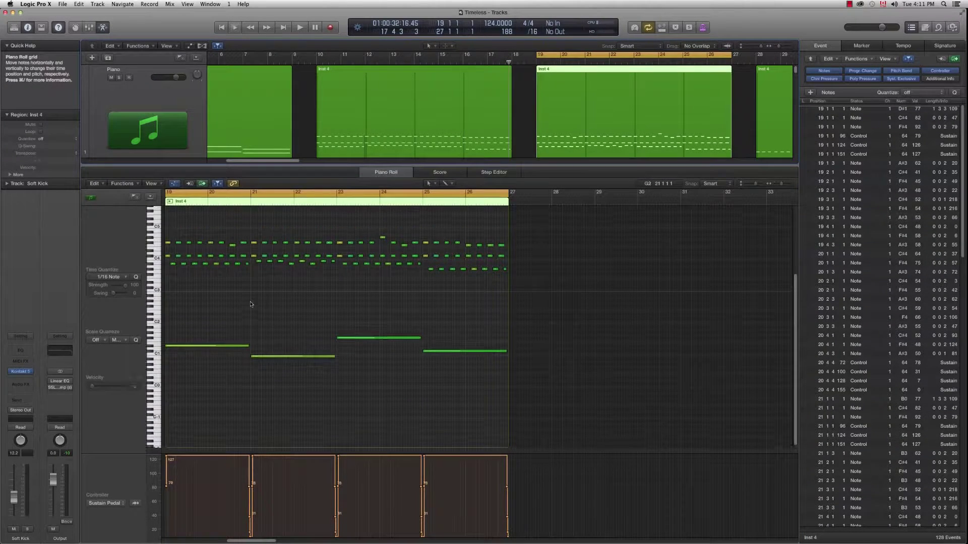
pyautogui.scroll(1, 251, 303)
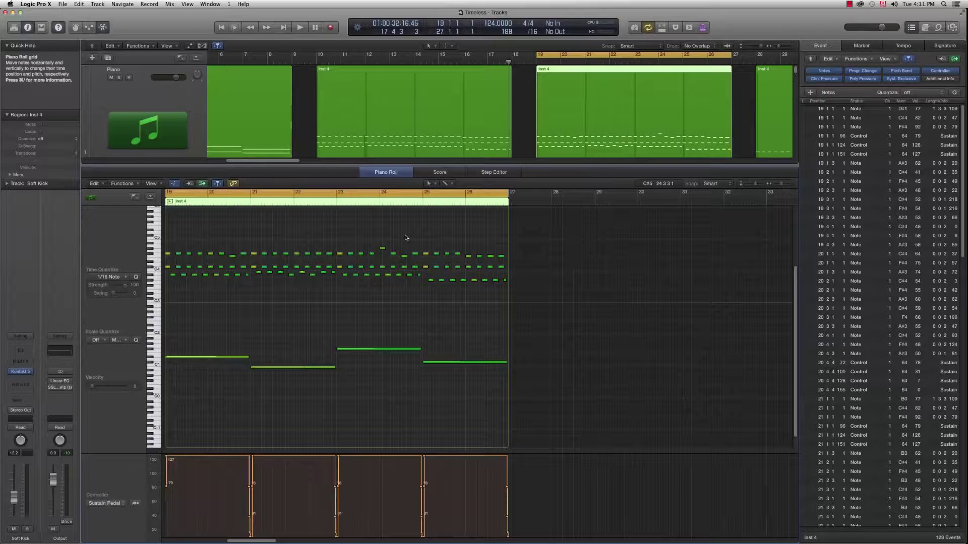
pyautogui.press('space')
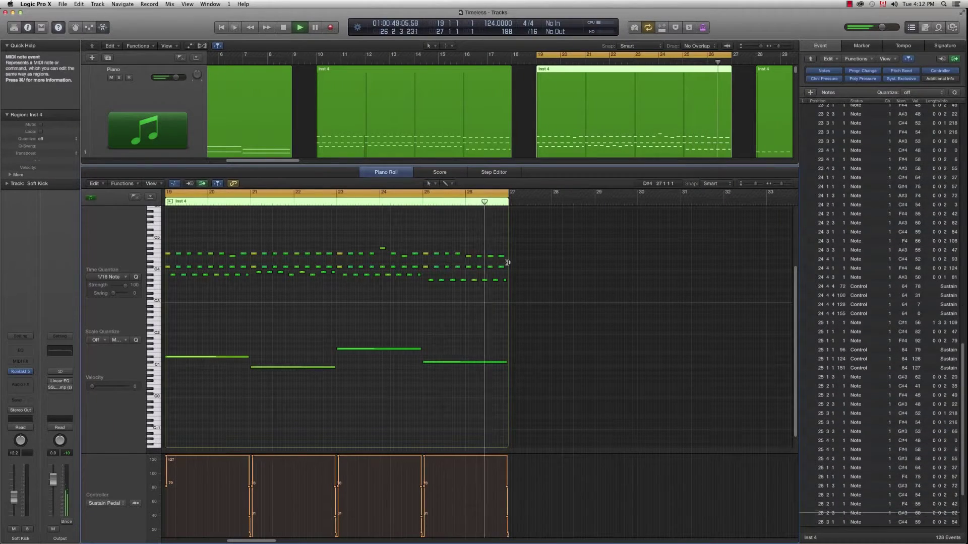
pyautogui.press('space')
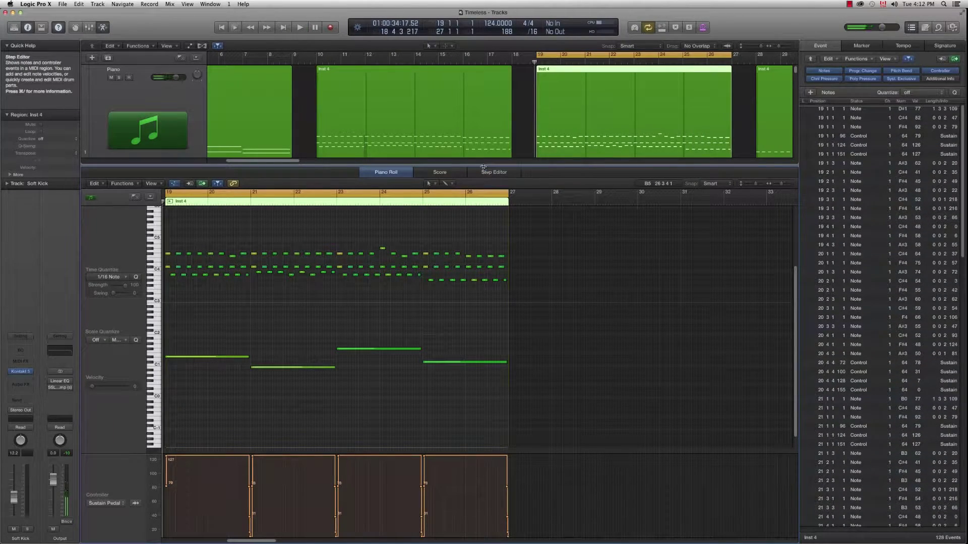
pyautogui.press('e')
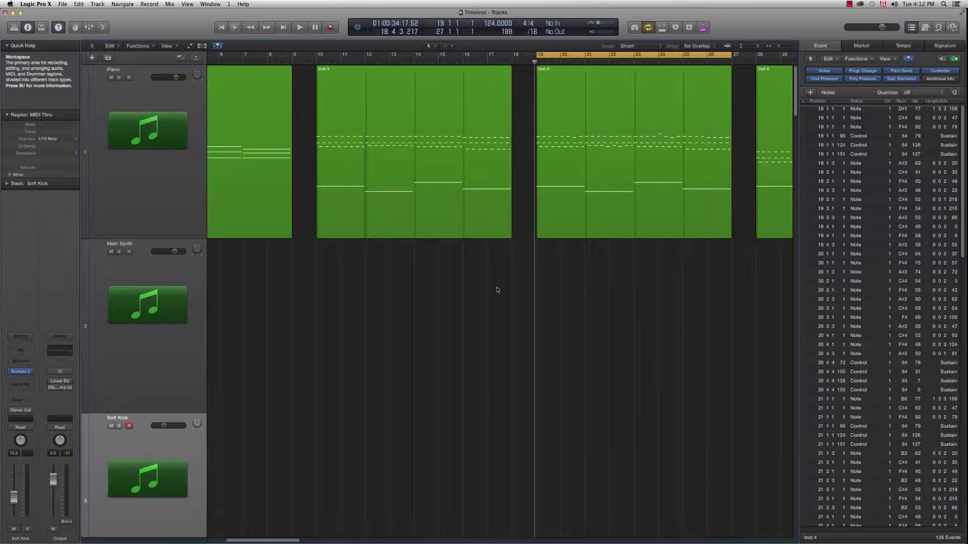
# Set the cycle area from bar 28 to 36 and play the Piano region there.
pyautogui.moveTo(278, 541); pyautogui.dragTo(307, 542)
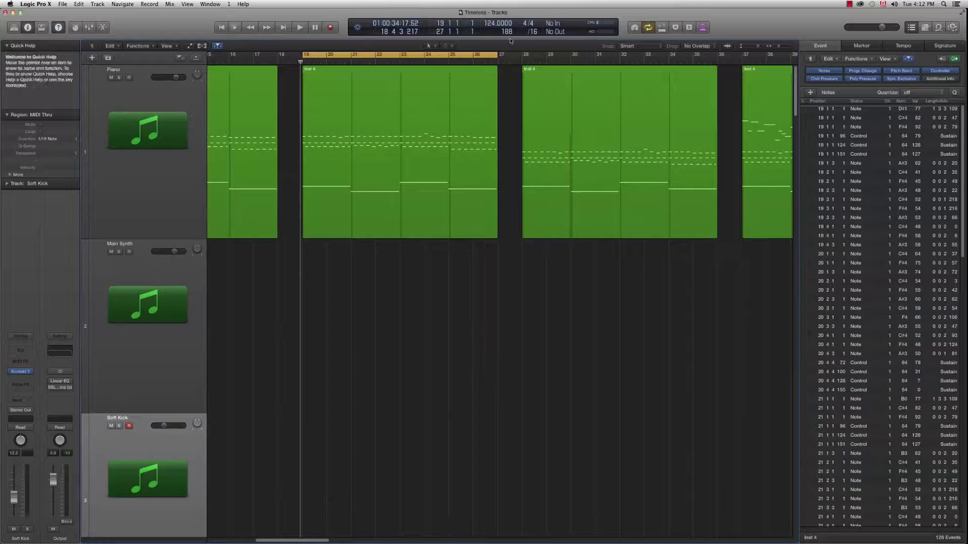
pyautogui.moveTo(523, 59); pyautogui.dragTo(718, 60)
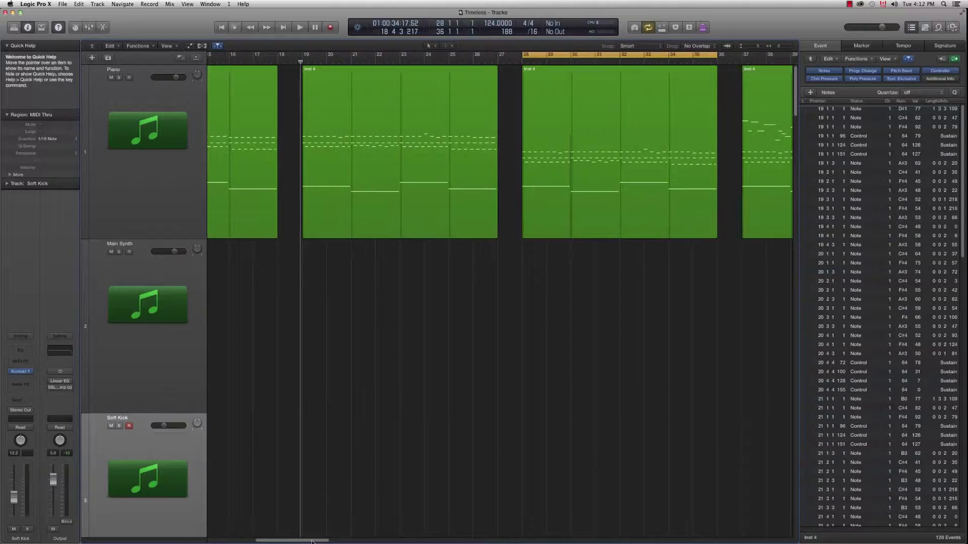
pyautogui.hscroll(5, 353, 504)
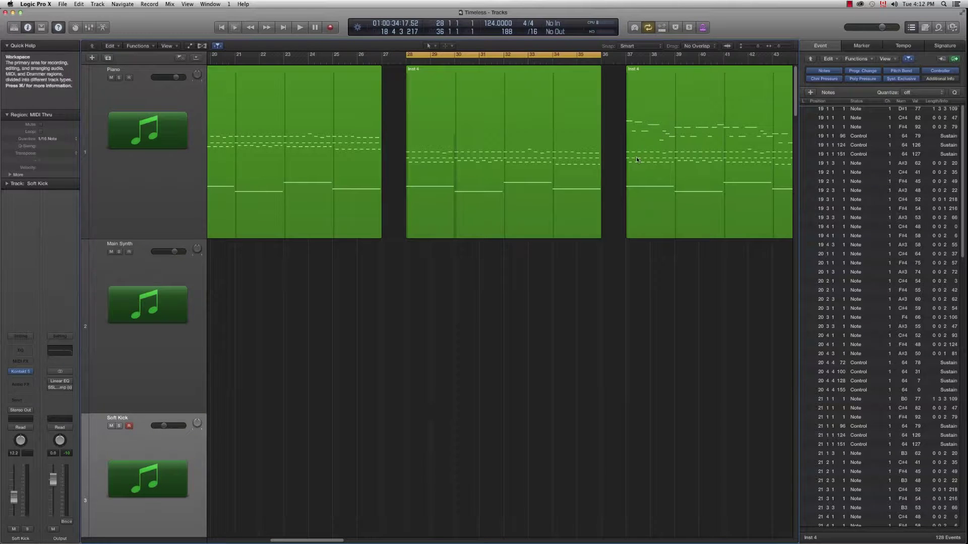
pyautogui.press('space')
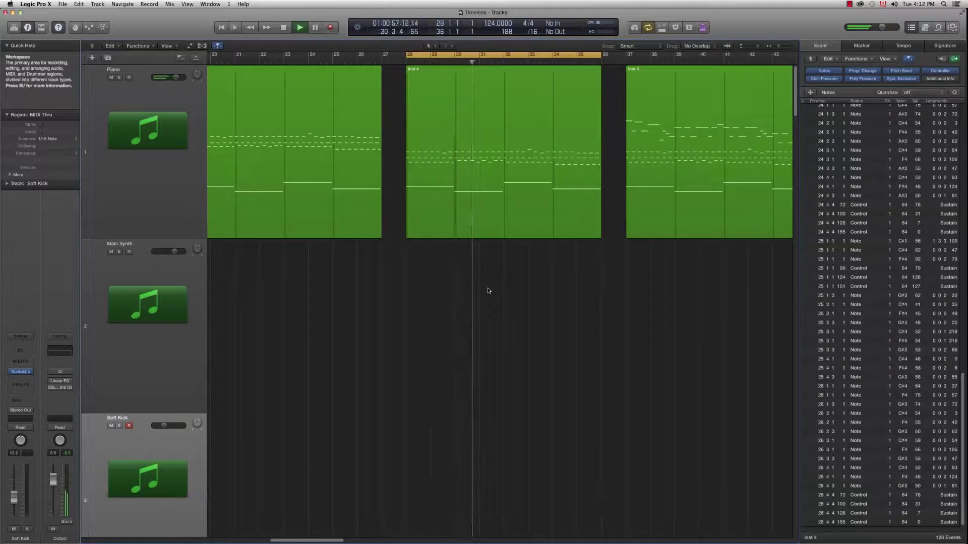
pyautogui.press('space')
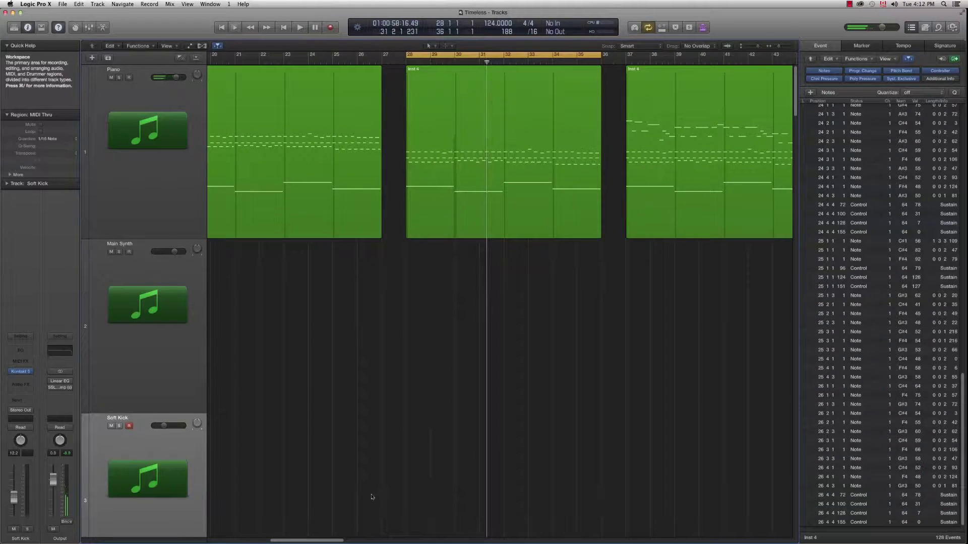
# Set the cycle area from bar 37 to 45 and play the Piano region with the added melody.
pyautogui.hscroll(10, 441, 343)
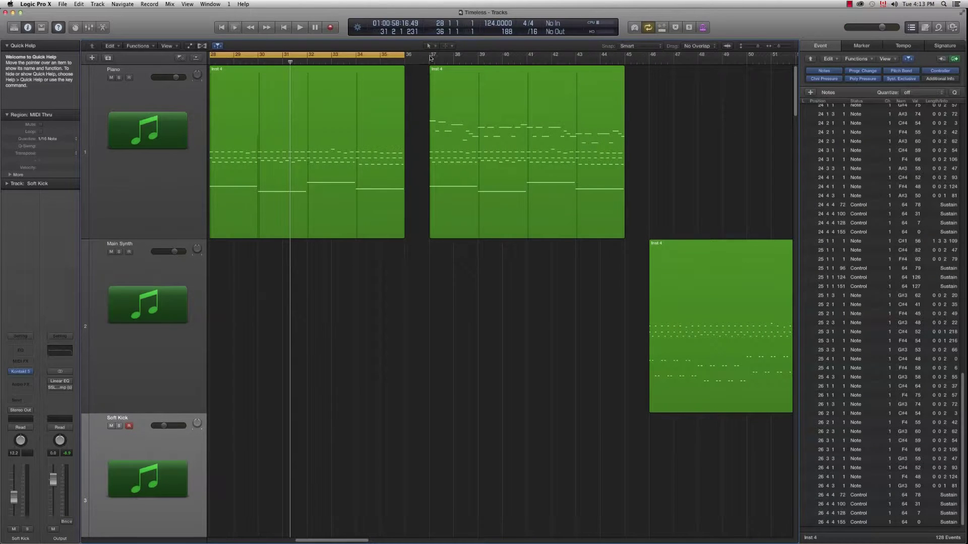
pyautogui.moveTo(432, 57); pyautogui.dragTo(611, 61)
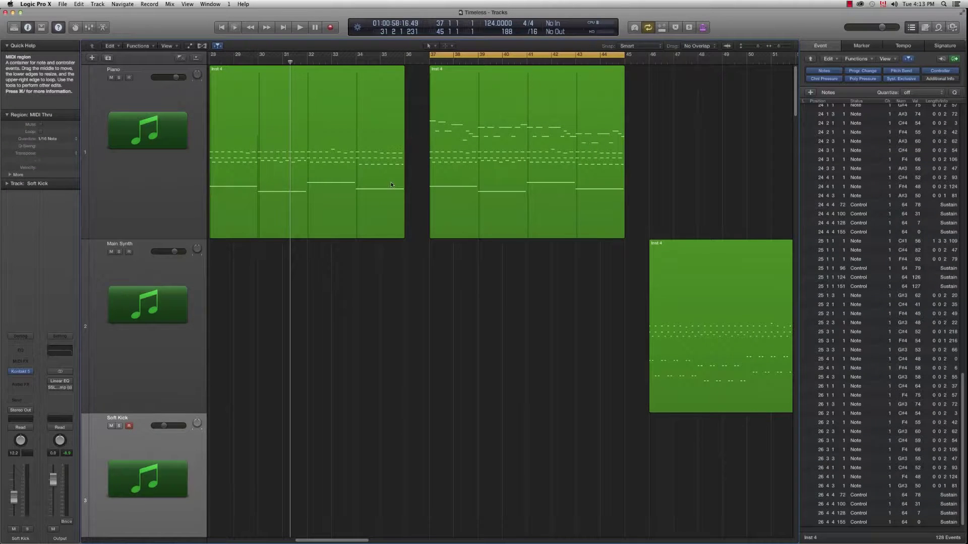
pyautogui.press('space')
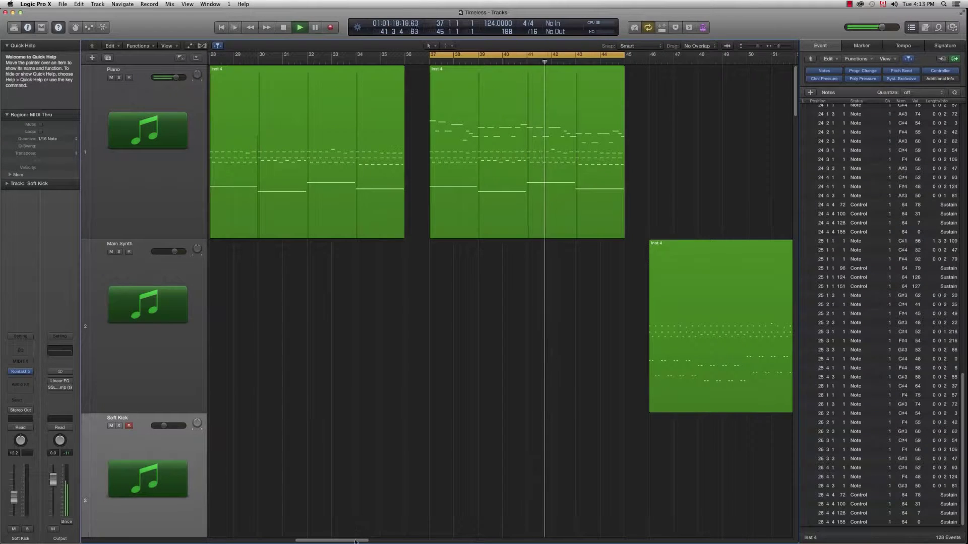
# Play the section starting at bar 46 and examine the Main Synth region's notes in the Piano Roll, closing the editor when done.
pyautogui.moveTo(356, 541); pyautogui.dragTo(377, 543)
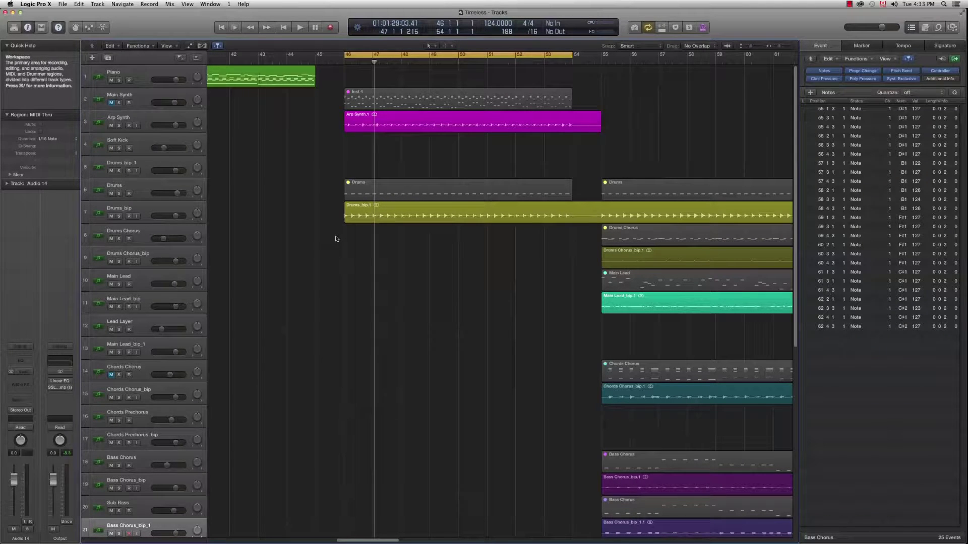
pyautogui.press('space')
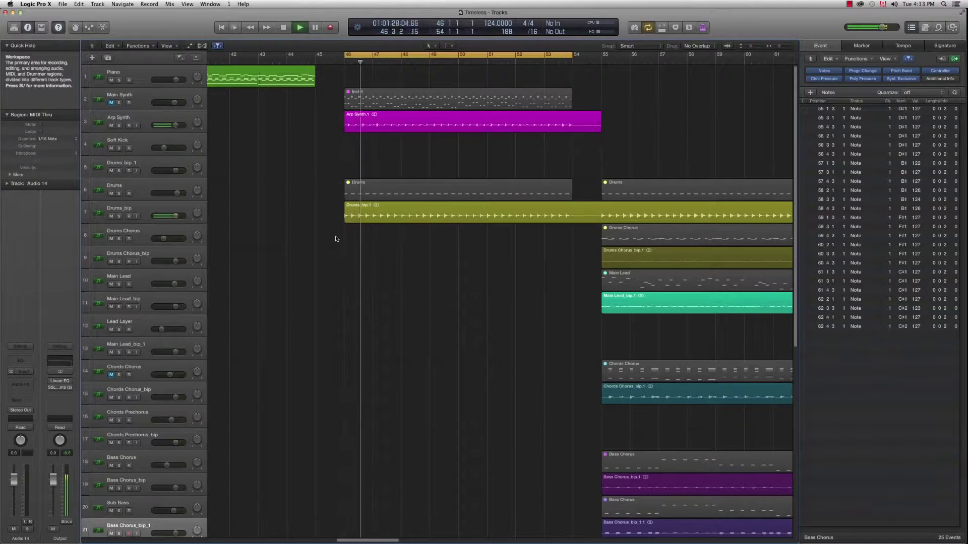
pyautogui.doubleClick(353, 100)
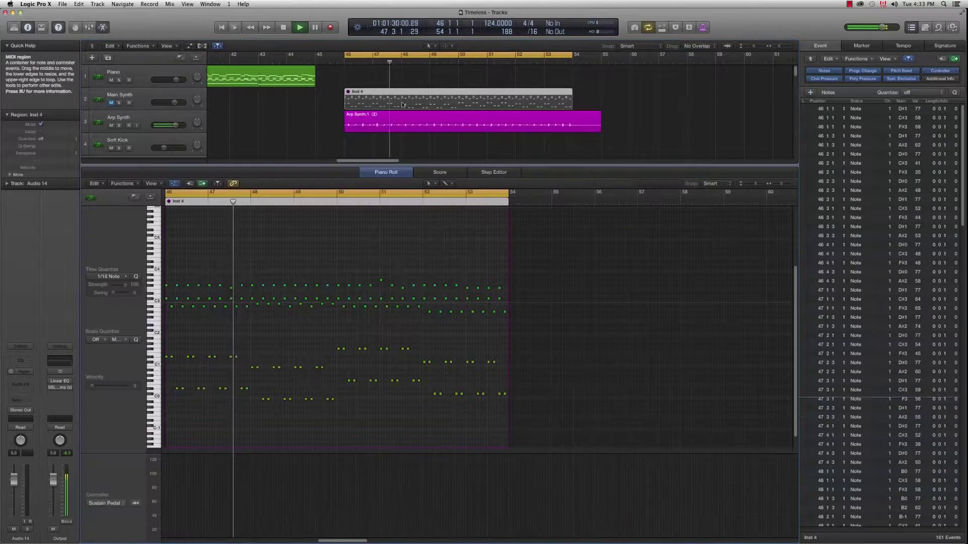
pyautogui.press('super+Right')
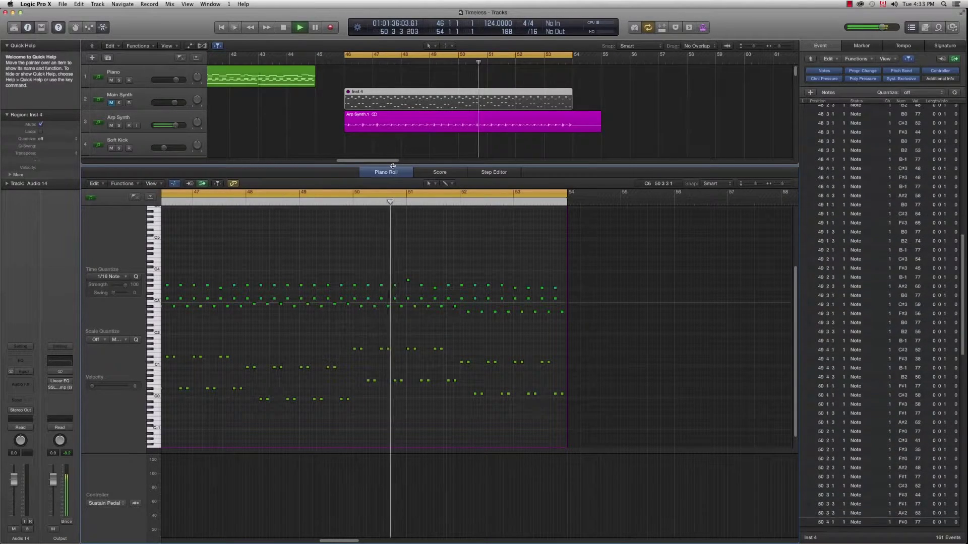
pyautogui.press('space')
pyautogui.press('e')
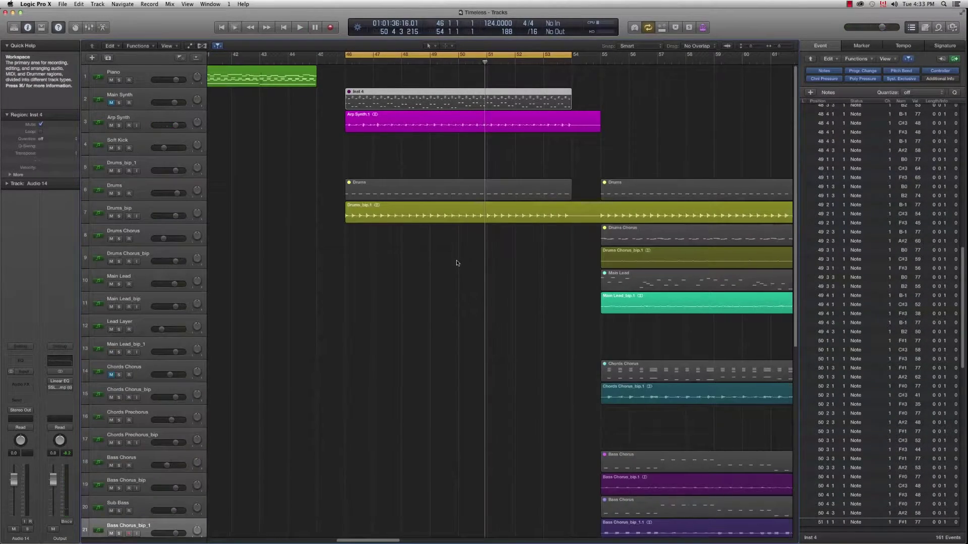
# Move the cycle area to bars 55 to 63 and play the chorus section with all its tracks.
pyautogui.press('super+Left')
pyautogui.press('super+Left')
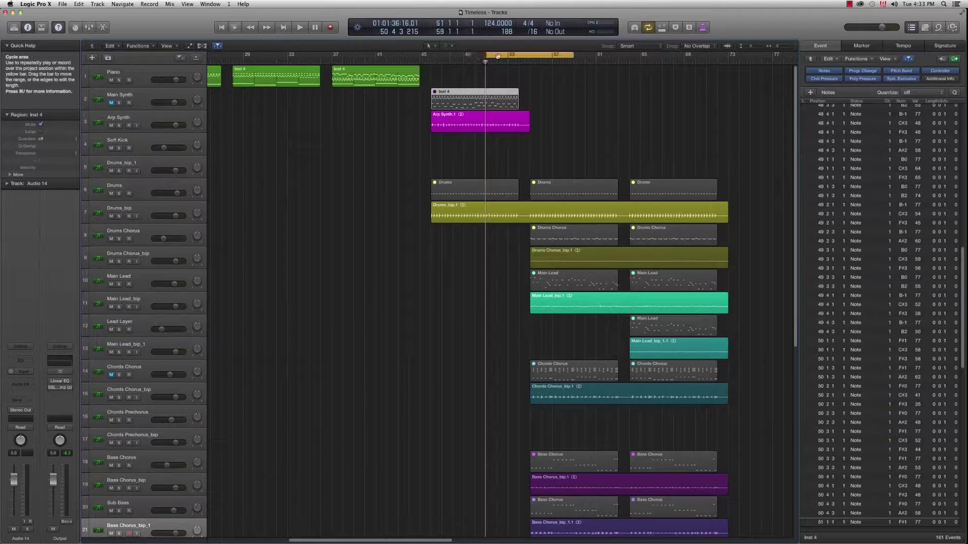
pyautogui.moveTo(498, 55); pyautogui.dragTo(553, 57)
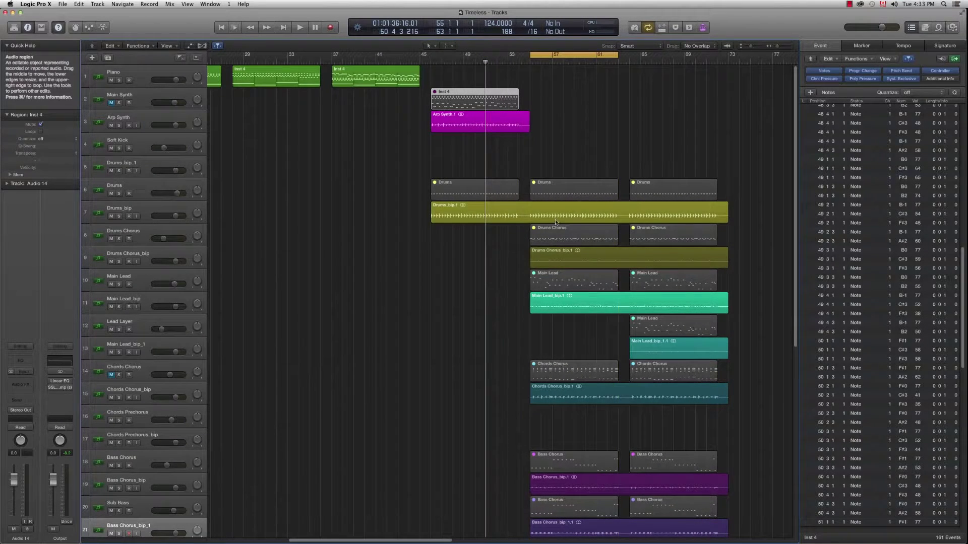
pyautogui.press('super+Up')
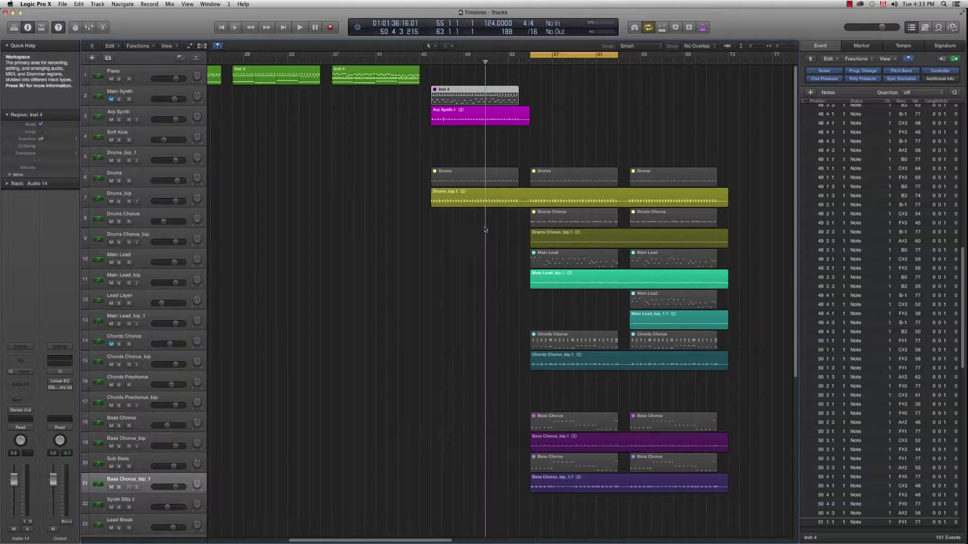
pyautogui.hscroll(2, 415, 198)
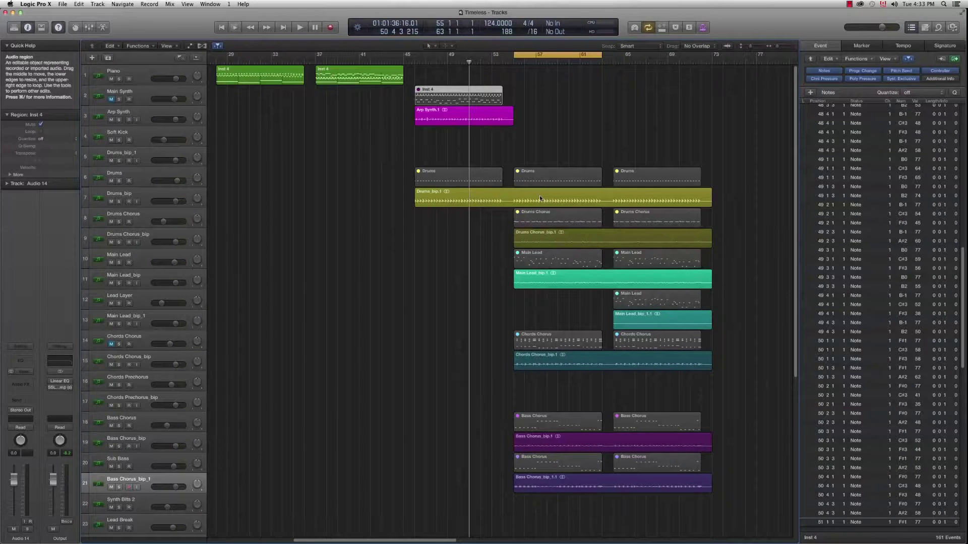
pyautogui.press('space')
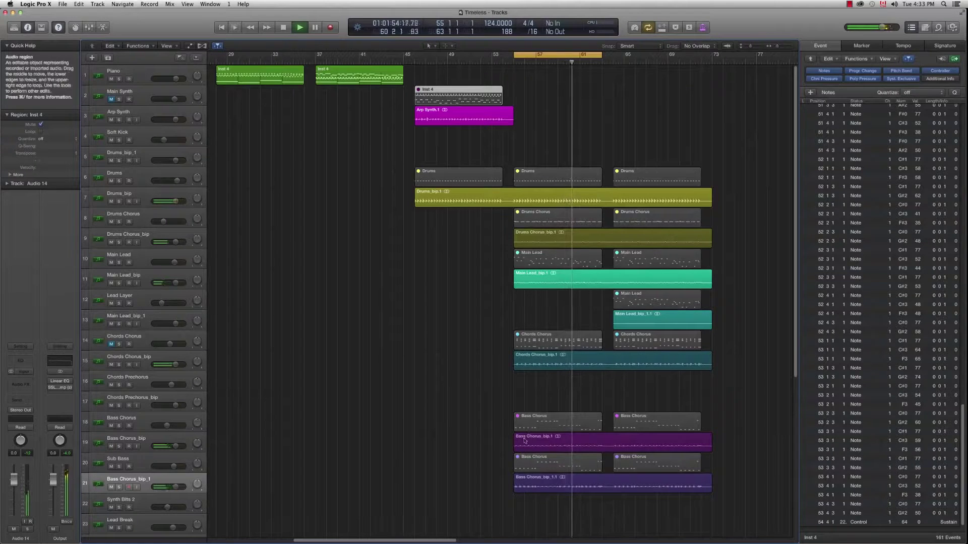
pyautogui.press('space')
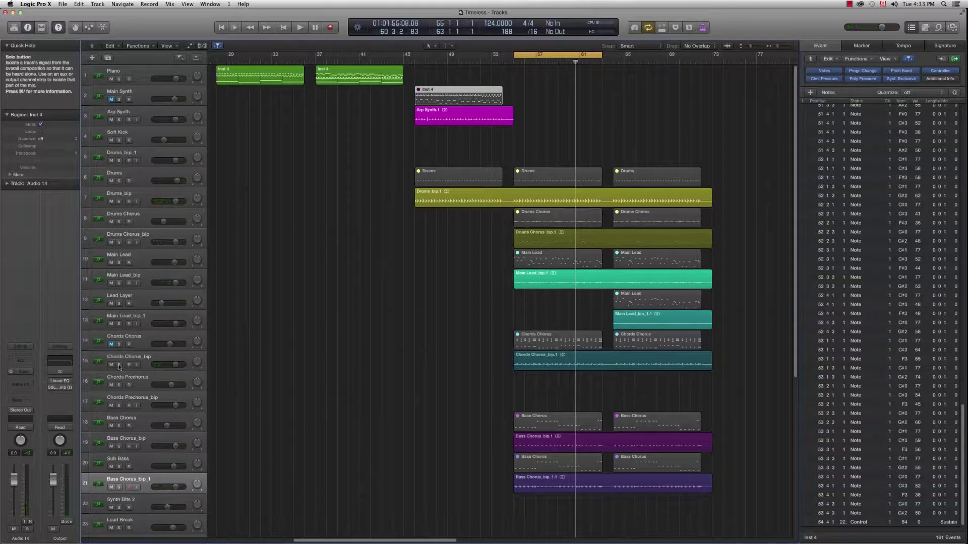
# Solo the Chords Chorus_bip track and play it from the start of the cycle area.
pyautogui.click(119, 365)
pyautogui.click(143, 359)
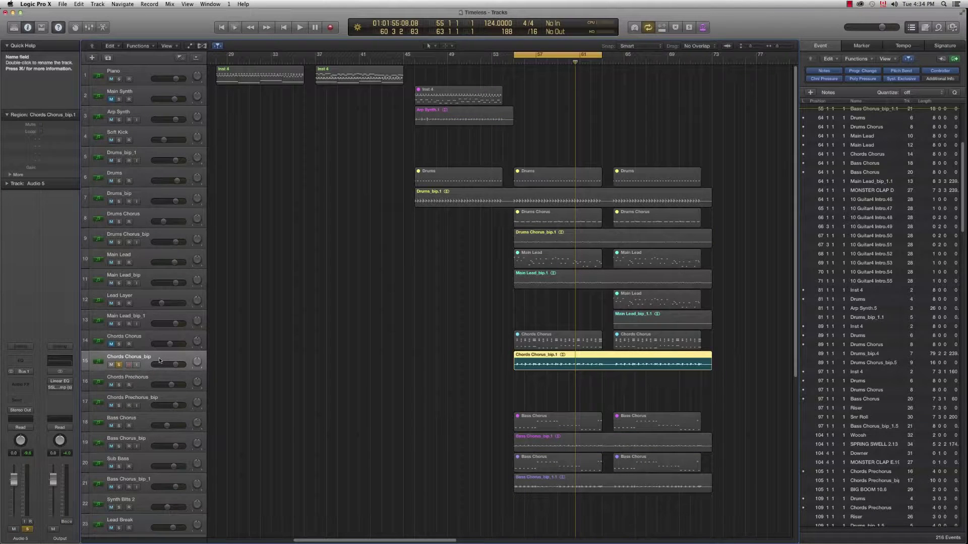
pyautogui.hotkey('shift', 'space')
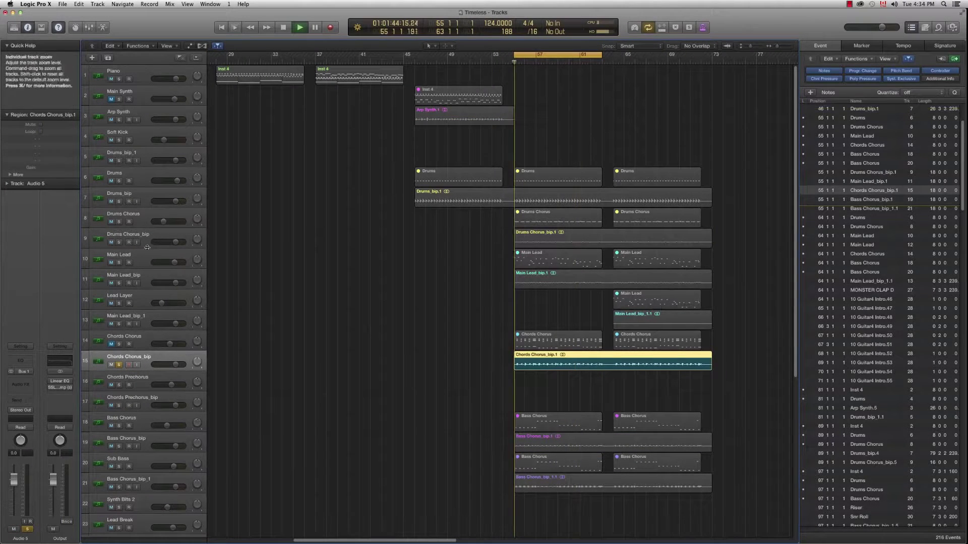
# Add the Drums_bip and Drums Chorus_bip tracks to the soloed chords during playback, leaving the Drums and Drums Chorus tracks unsoloed.
pyautogui.click(118, 181)
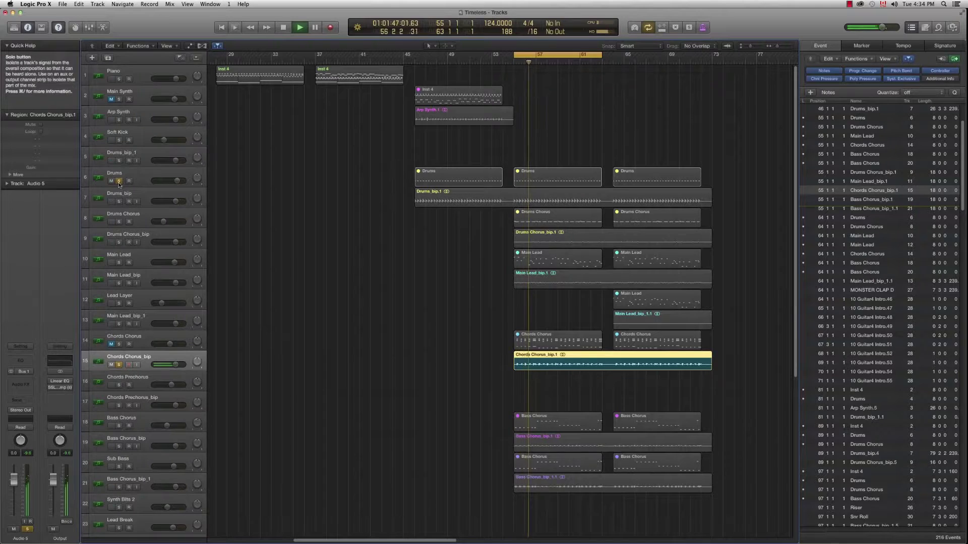
pyautogui.click(119, 181)
pyautogui.click(120, 201)
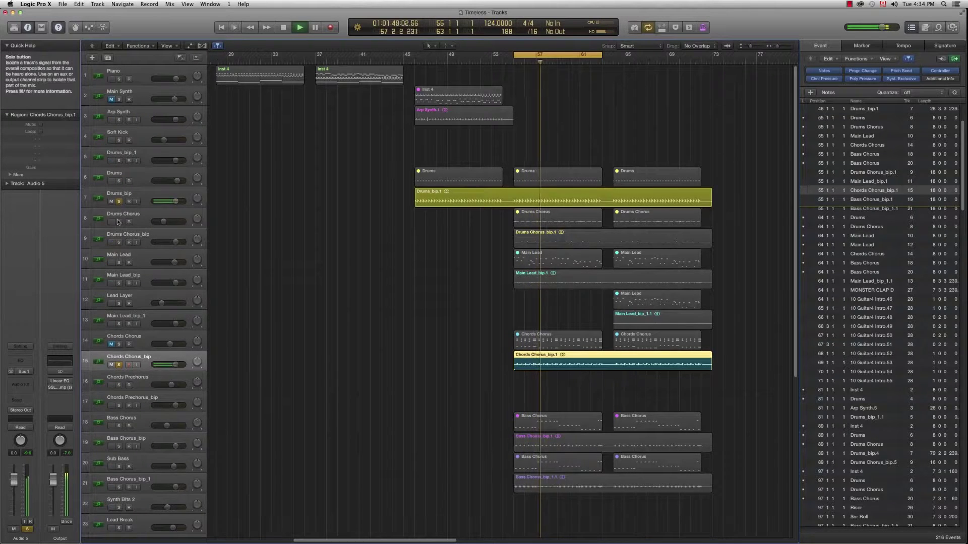
pyautogui.click(119, 222)
pyautogui.click(119, 221)
pyautogui.click(119, 242)
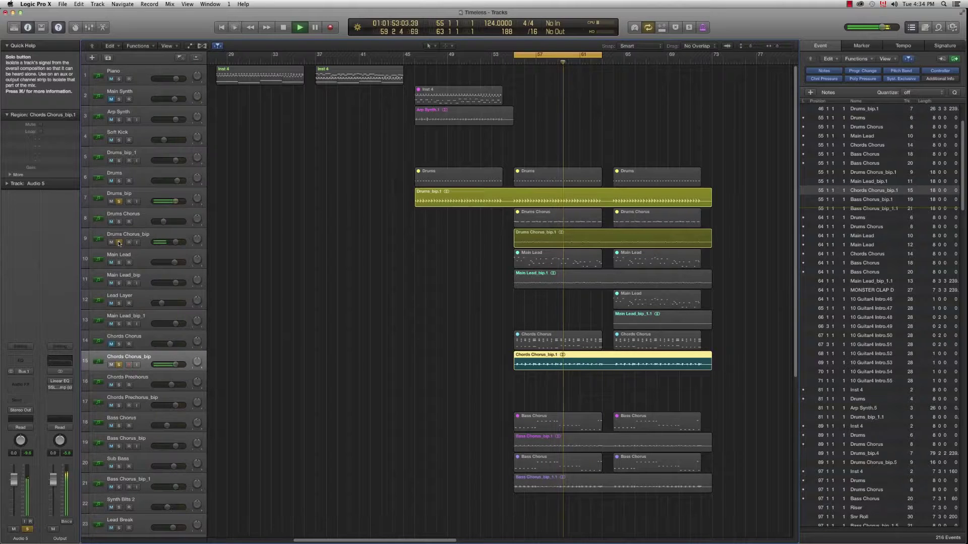
# Stop playback and unsolo the Drums_bip, Drums Chorus_bip and Chords Chorus_bip tracks.
pyautogui.press('space')
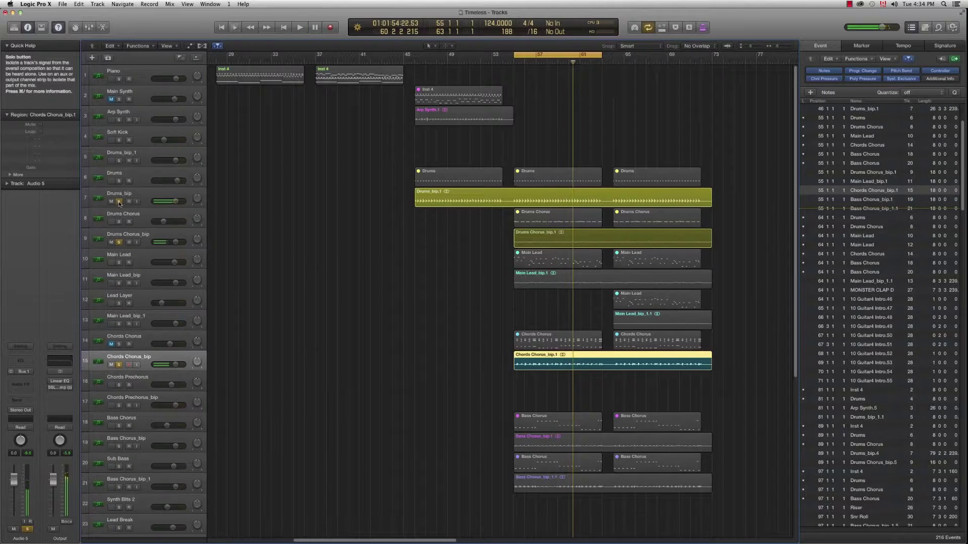
pyautogui.click(119, 201)
pyautogui.click(118, 242)
pyautogui.click(119, 364)
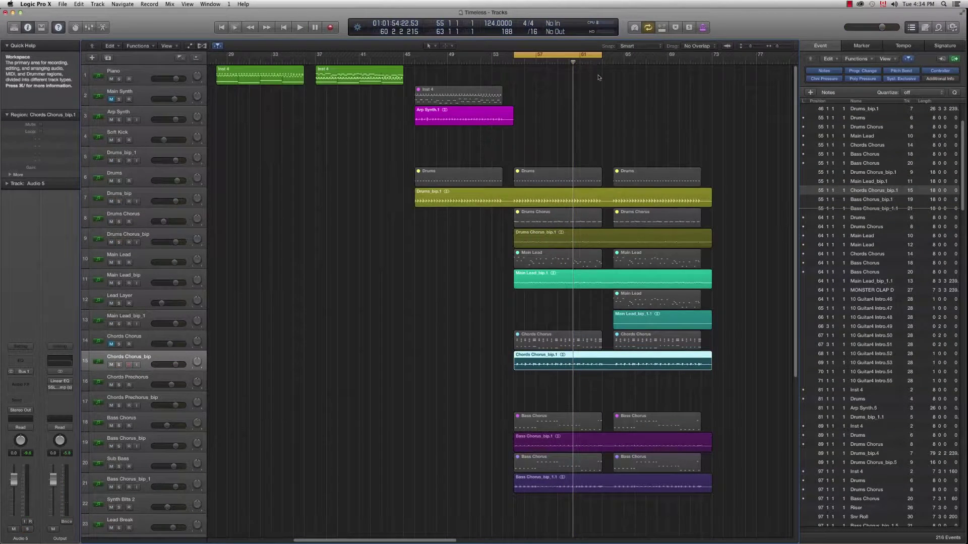
# Move the cycle area to bars 64 to 72, then solo the 10 Guitar4 Intro track and play a short stretch of it.
pyautogui.moveTo(560, 56); pyautogui.dragTo(655, 56)
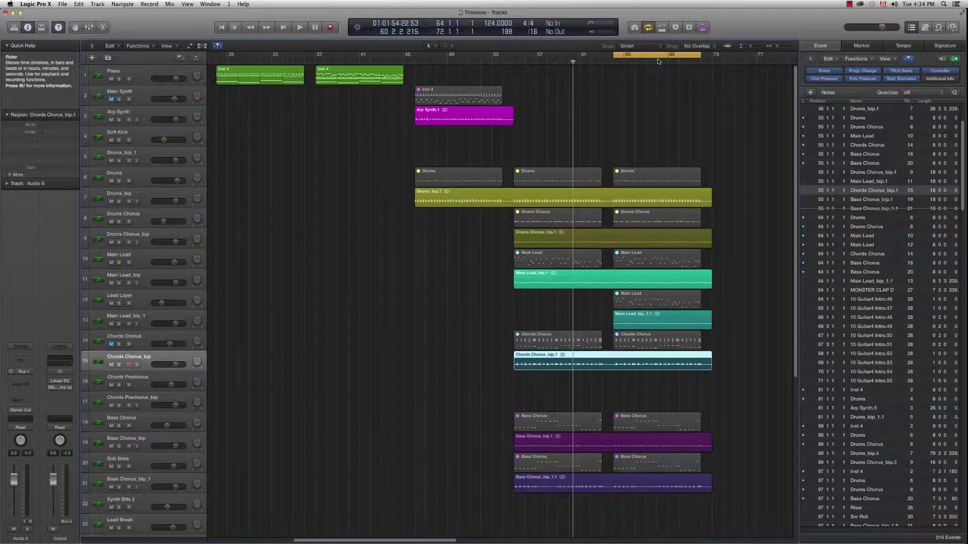
pyautogui.click(499, 328)
pyautogui.press('super+Up')
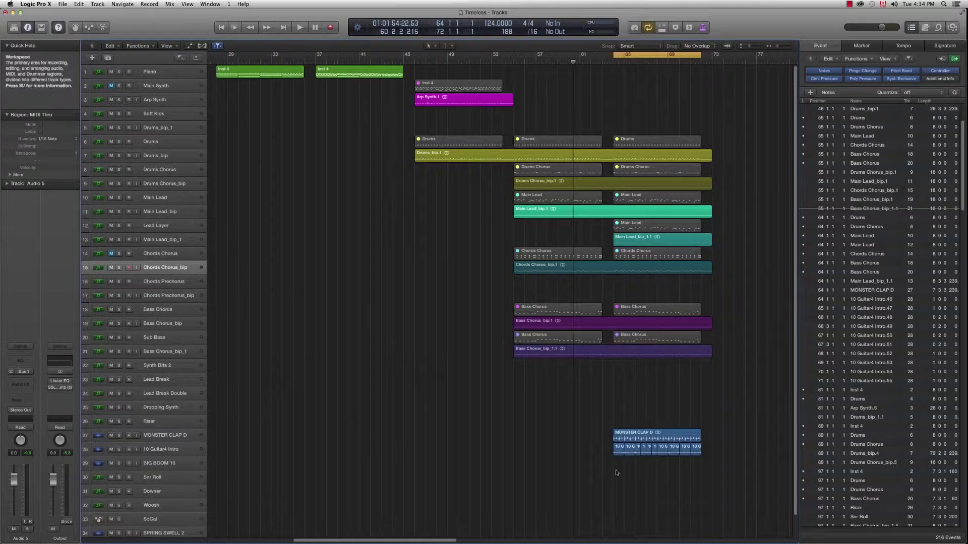
pyautogui.click(120, 449)
pyautogui.click(166, 450)
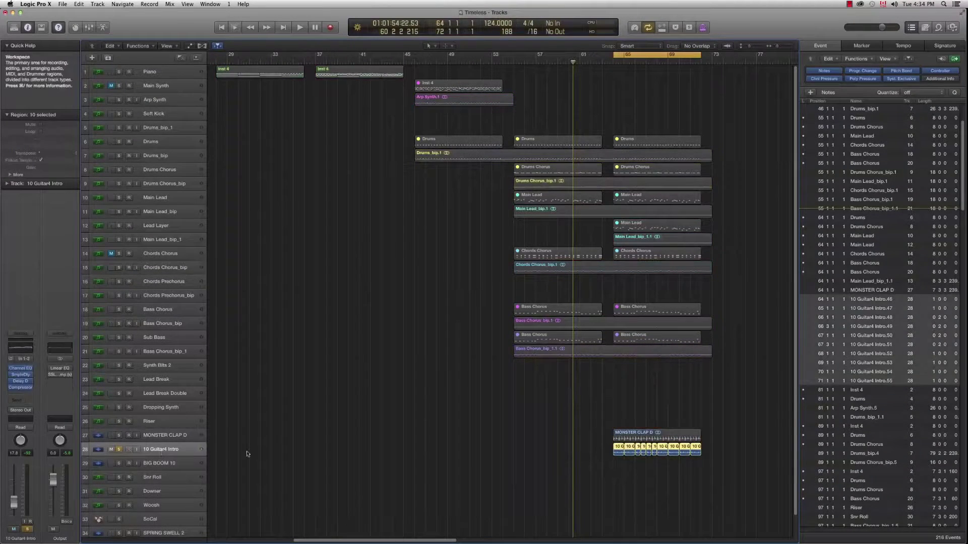
pyautogui.click(592, 457)
pyautogui.press('space')
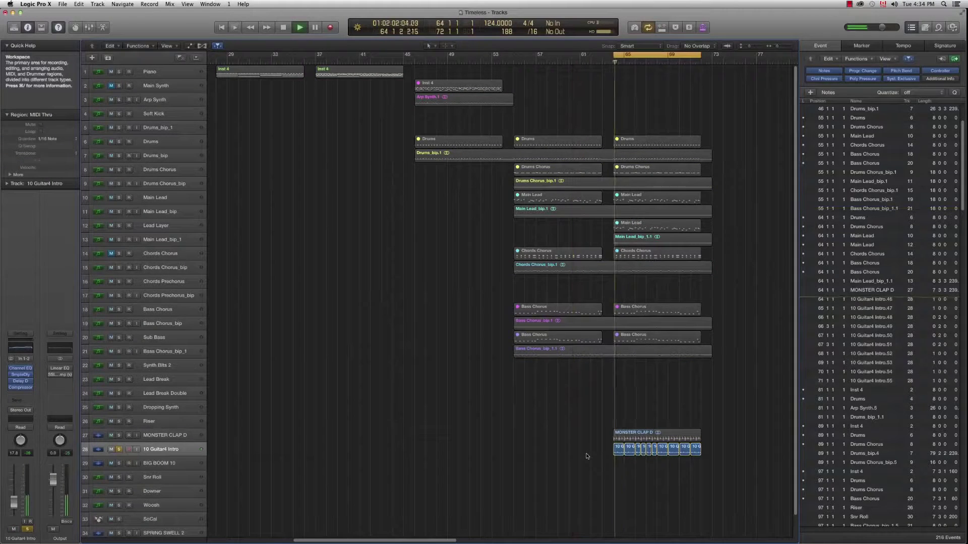
pyautogui.press('space')
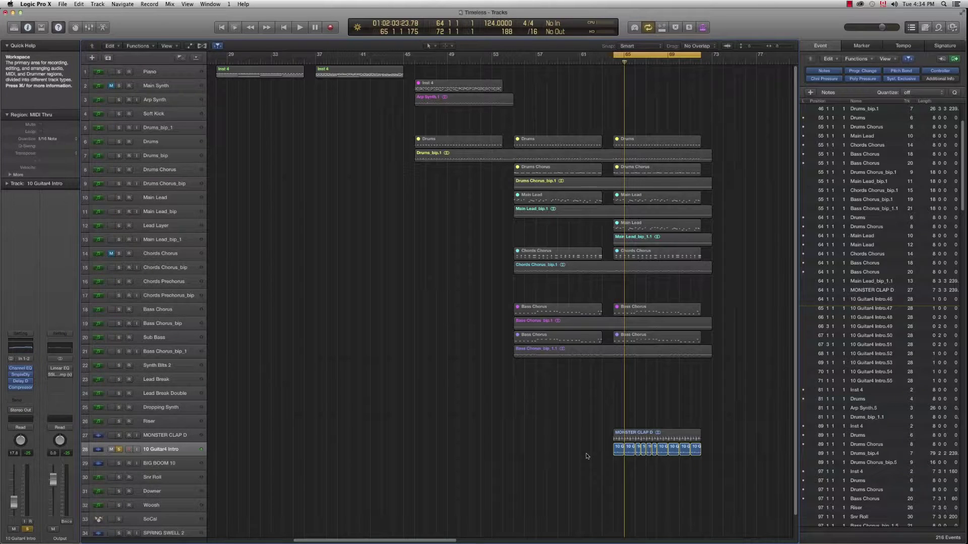
# Add the MONSTER CLAP D track to the soloed guitar and play both from the start of the cycle area.
pyautogui.click(119, 436)
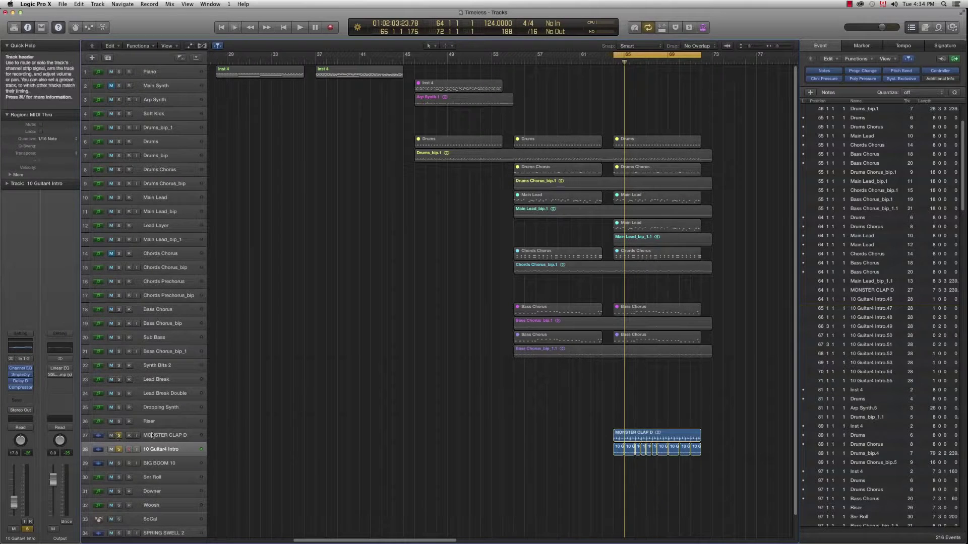
pyautogui.click(164, 435)
pyautogui.click(396, 441)
pyautogui.press('space')
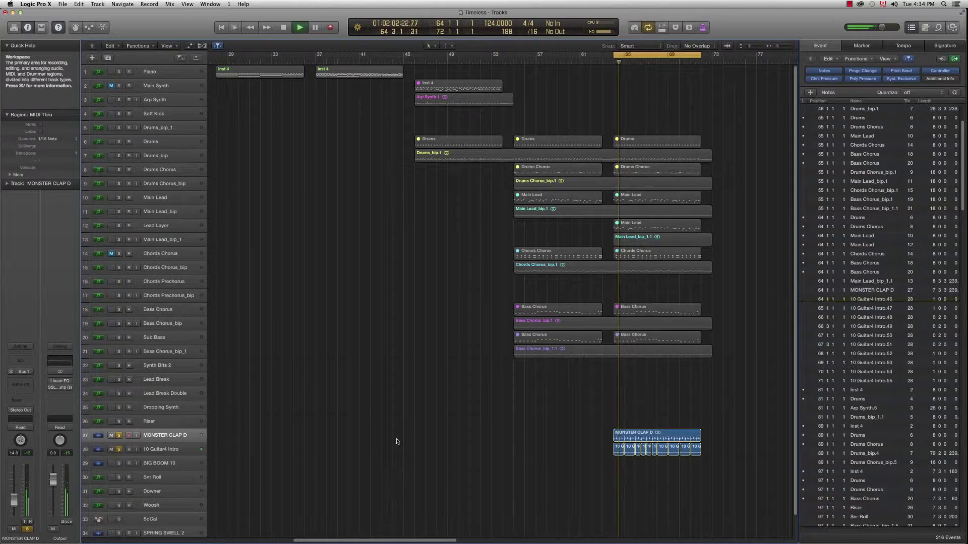
pyautogui.press('space')
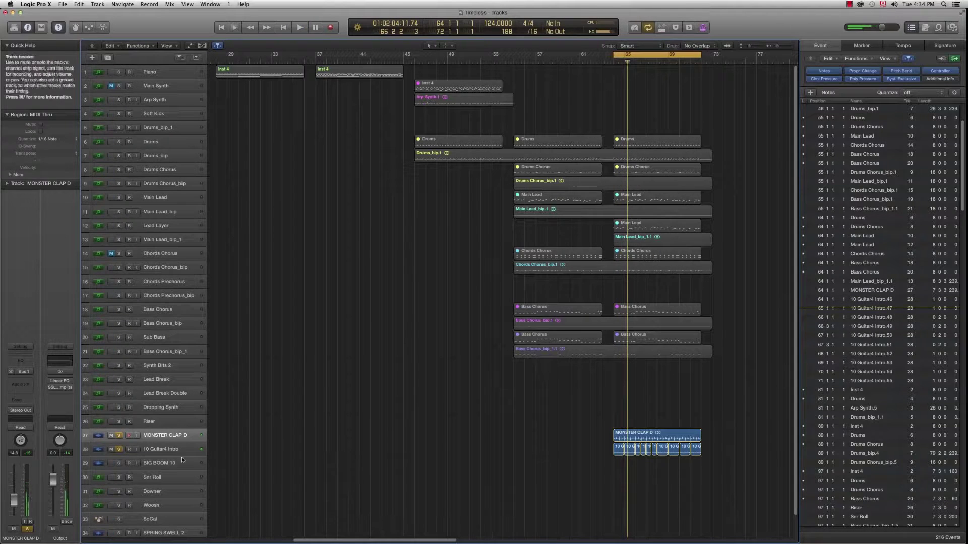
# Unsolo the clap and guitar tracks and play the second chorus half from bar 64 with all tracks.
pyautogui.click(119, 435)
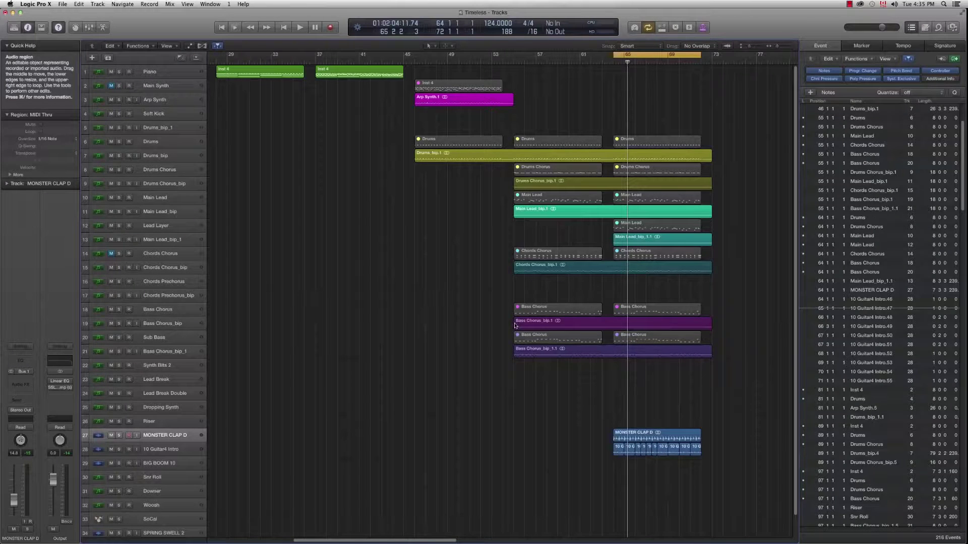
pyautogui.press('space')
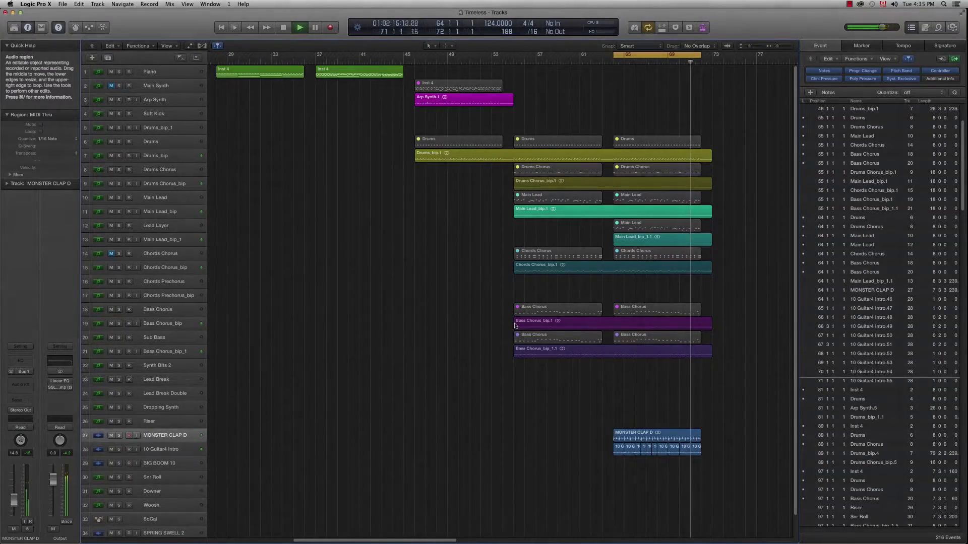
pyautogui.press('space')
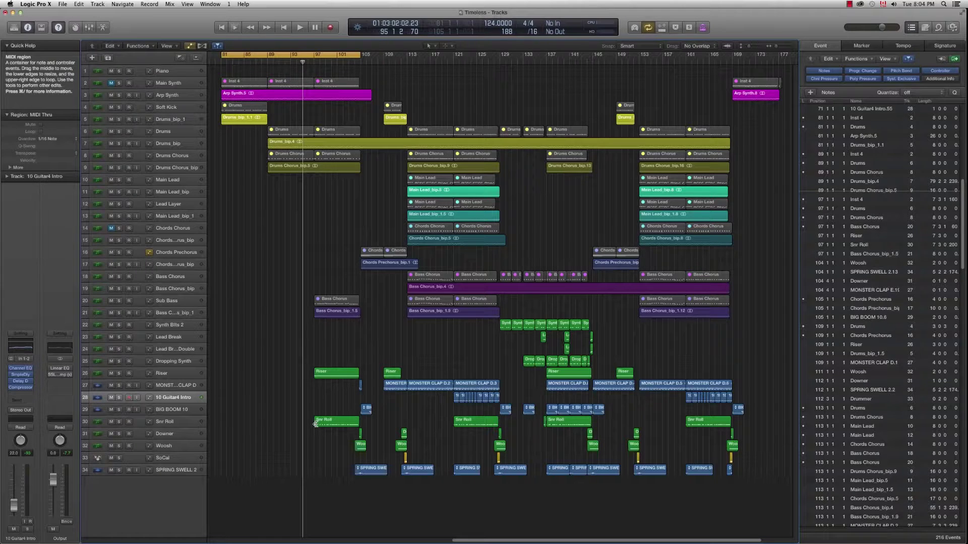
# Play the build-up section within bars 81 to 105, skipping ahead to just before bar 97, and finish by turning cycling off.
pyautogui.press('space')
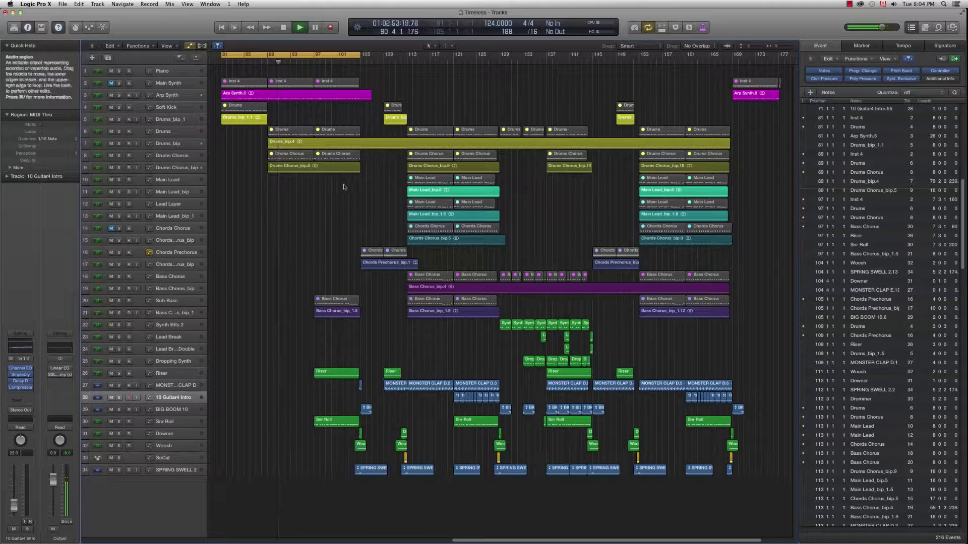
pyautogui.click(311, 63)
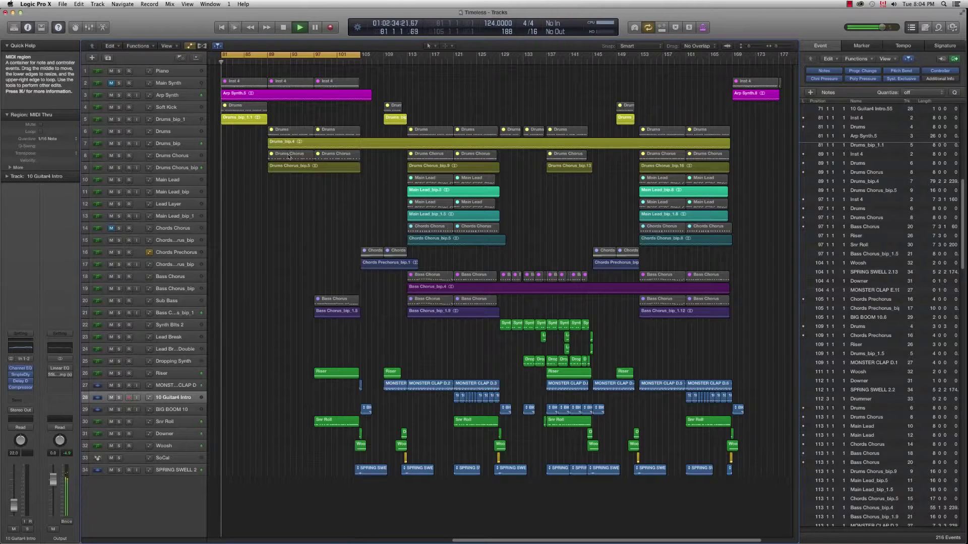
pyautogui.click(352, 57)
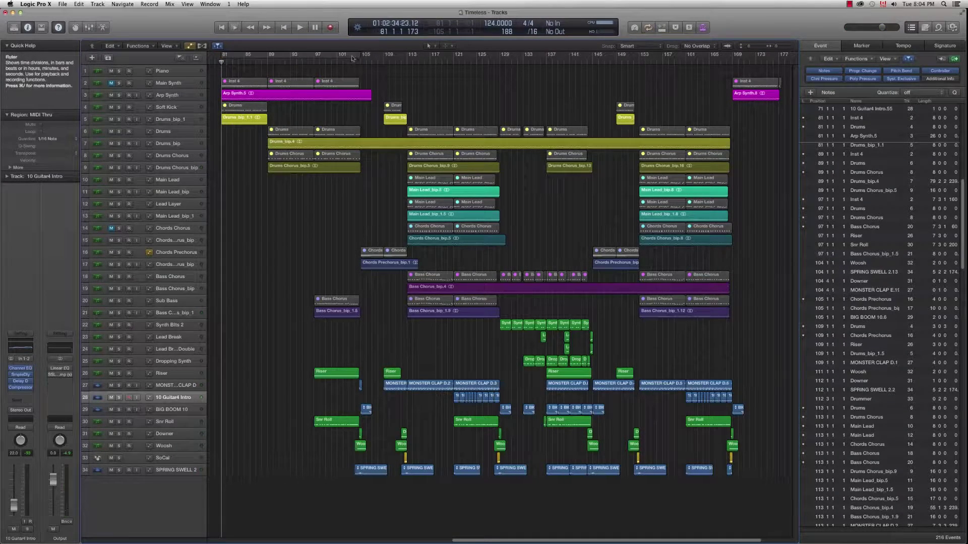
# Set the playhead at bar 104, just ahead of the transition into the prechorus at bar 105.
pyautogui.click(360, 63)
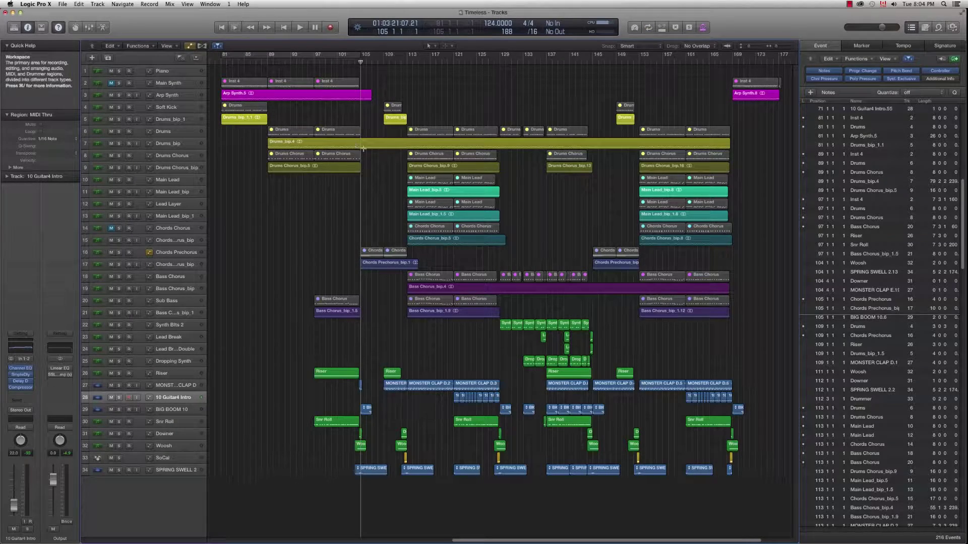
pyautogui.press('super+Right')
pyautogui.press('super+Right')
pyautogui.press('super+Right')
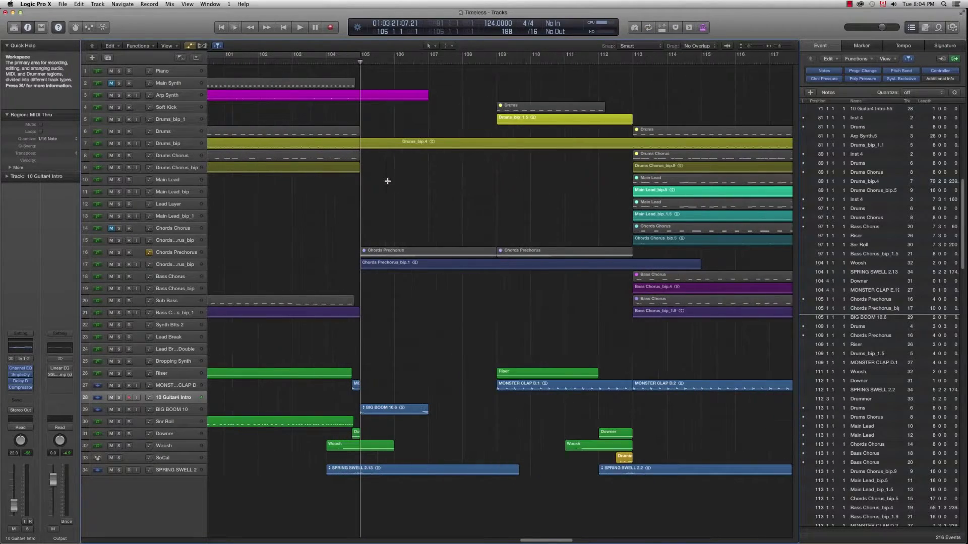
pyautogui.press('super+Right')
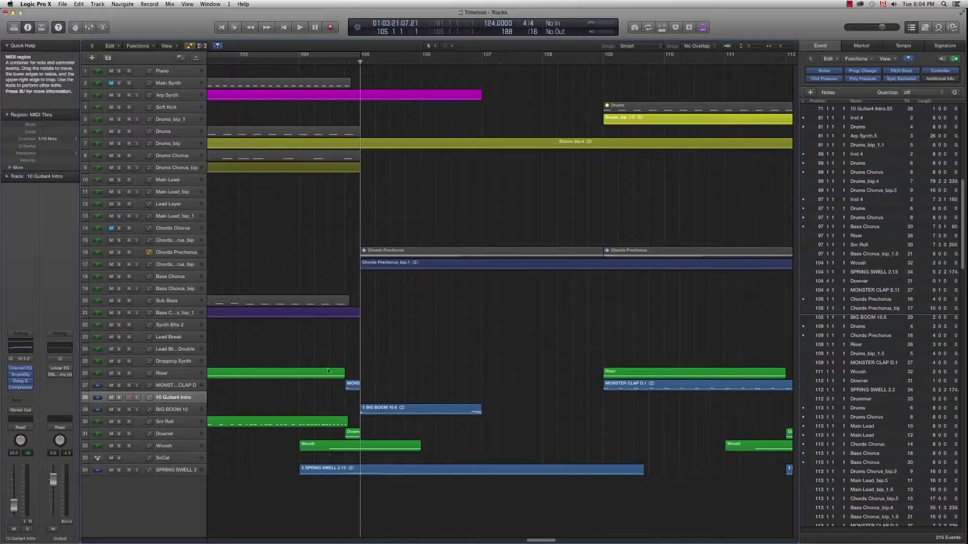
pyautogui.click(297, 63)
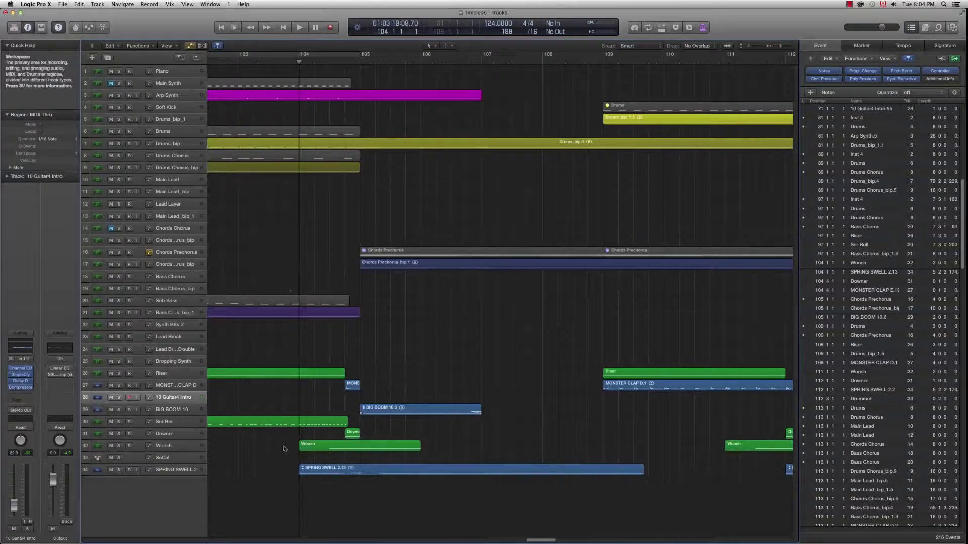
# Solo the MONSTER CLAP D, Downer, Woosh, SPRING SWELL 2 and BIG BOOM 10 tracks and play the transition from bar 104.
pyautogui.click(119, 386)
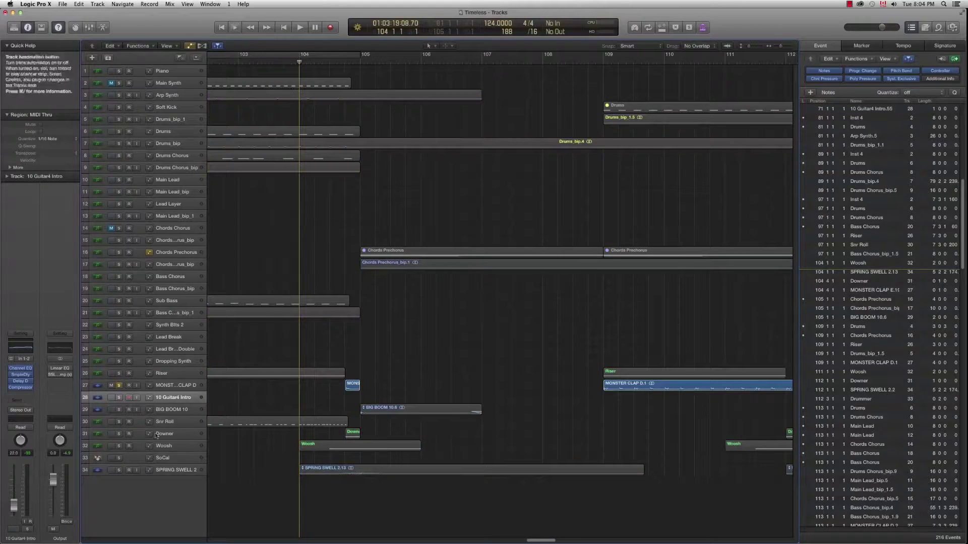
pyautogui.click(119, 434)
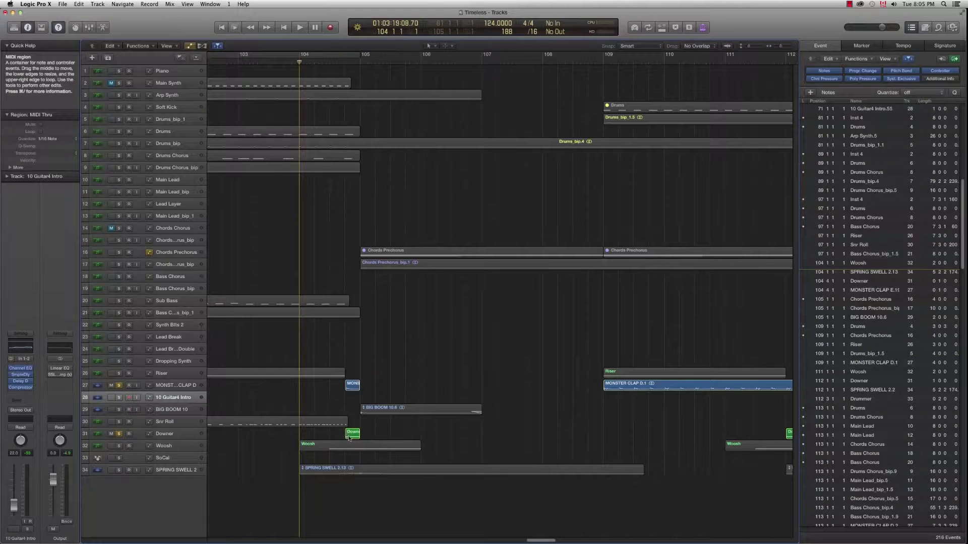
pyautogui.click(119, 447)
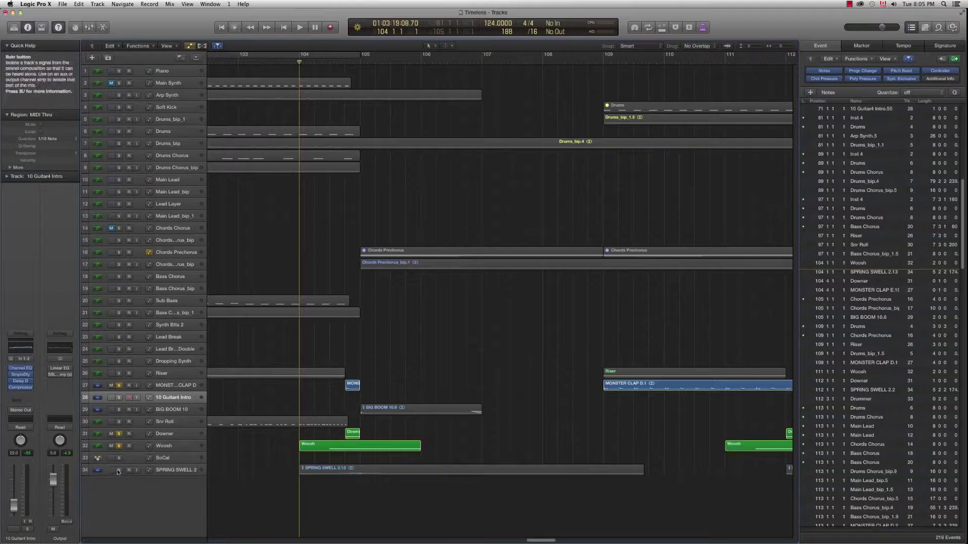
pyautogui.click(328, 470)
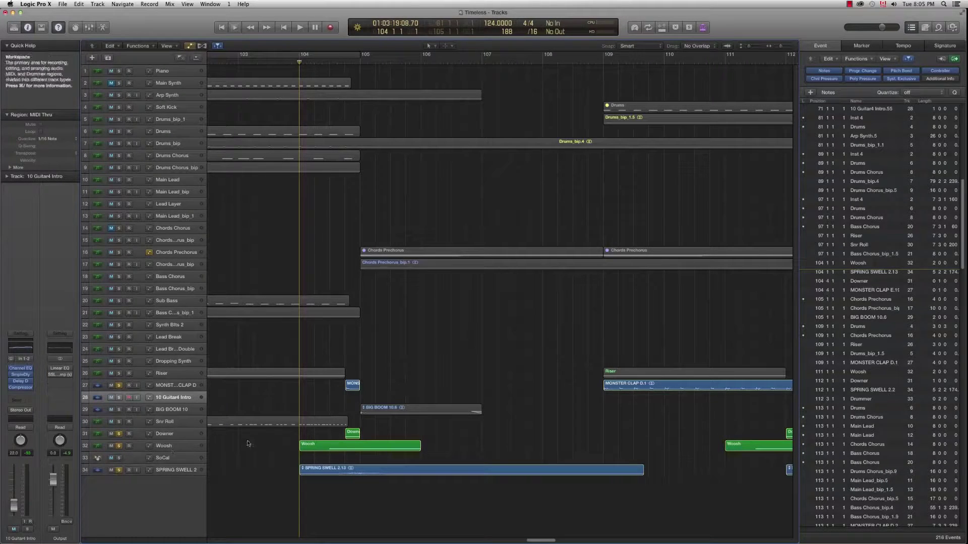
pyautogui.click(119, 409)
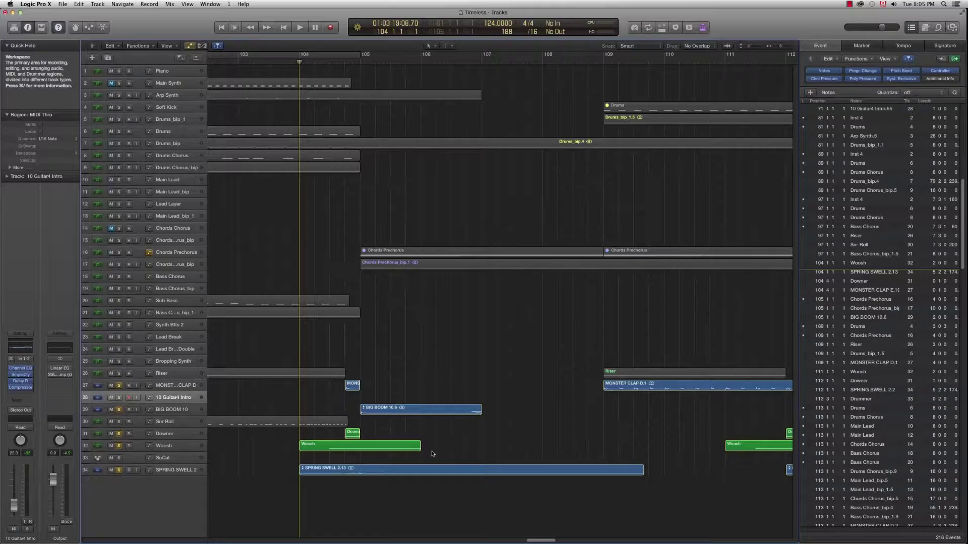
pyautogui.press('space')
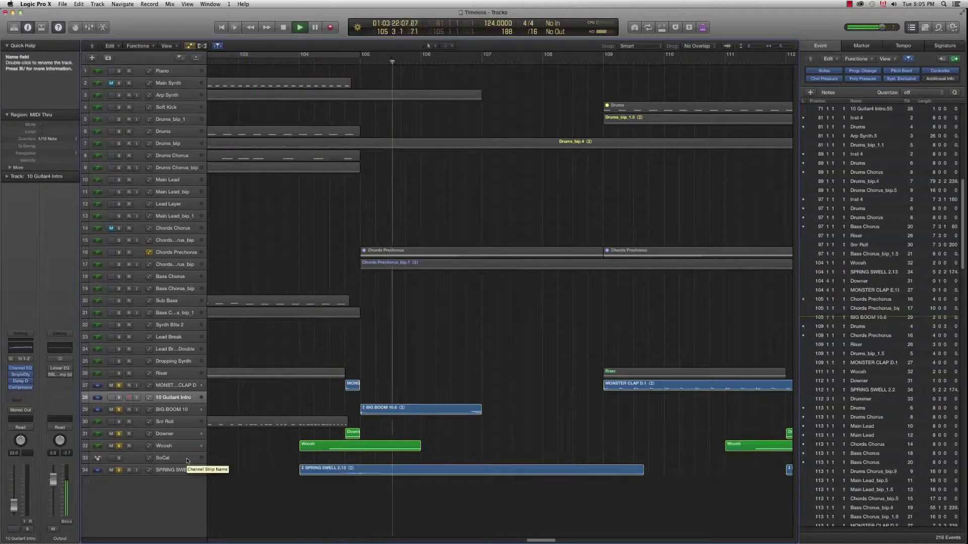
pyautogui.press('space')
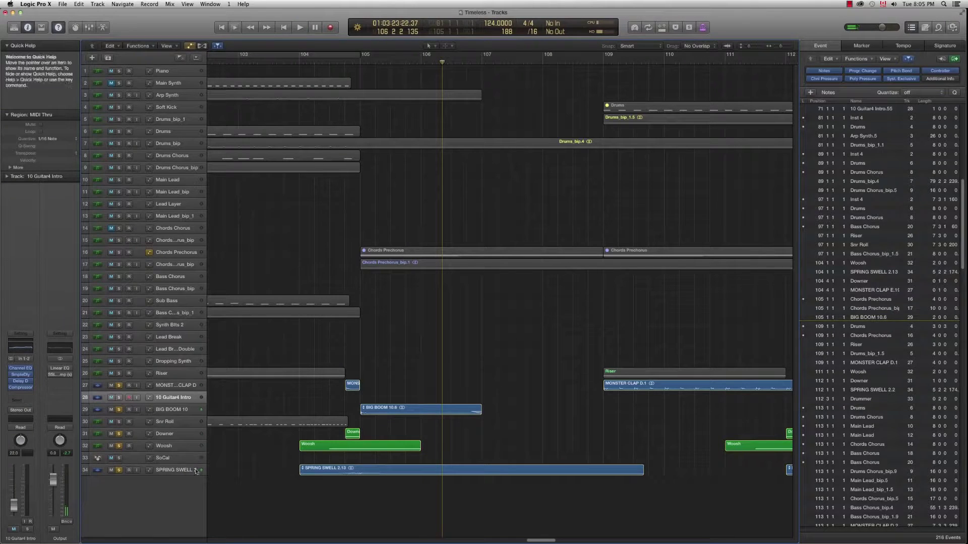
# Clear all solos and play the full arrangement from bar 101 through the prechorus, stopping just before bar 113.
pyautogui.keyDown('alt'); pyautogui.click(119, 433); pyautogui.keyUp('alt')
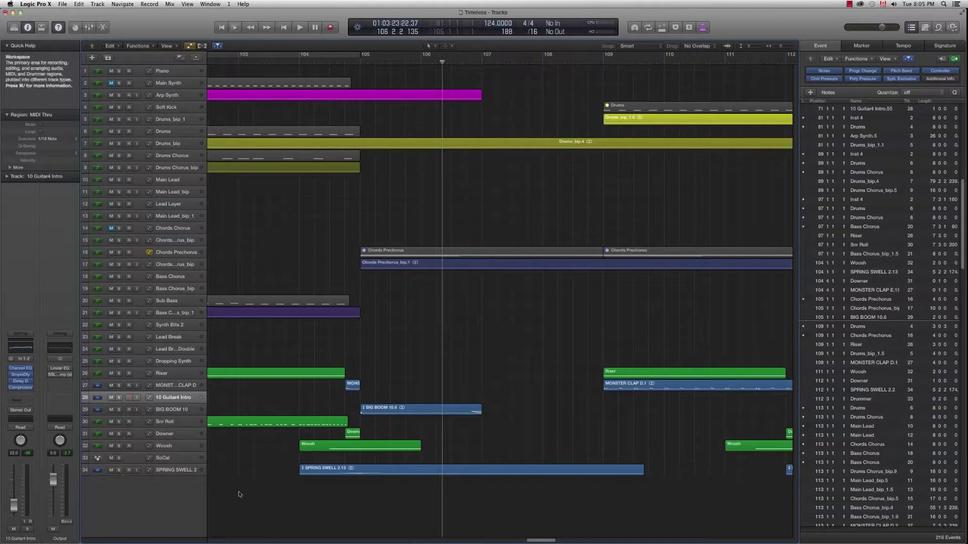
pyautogui.press('super+Left')
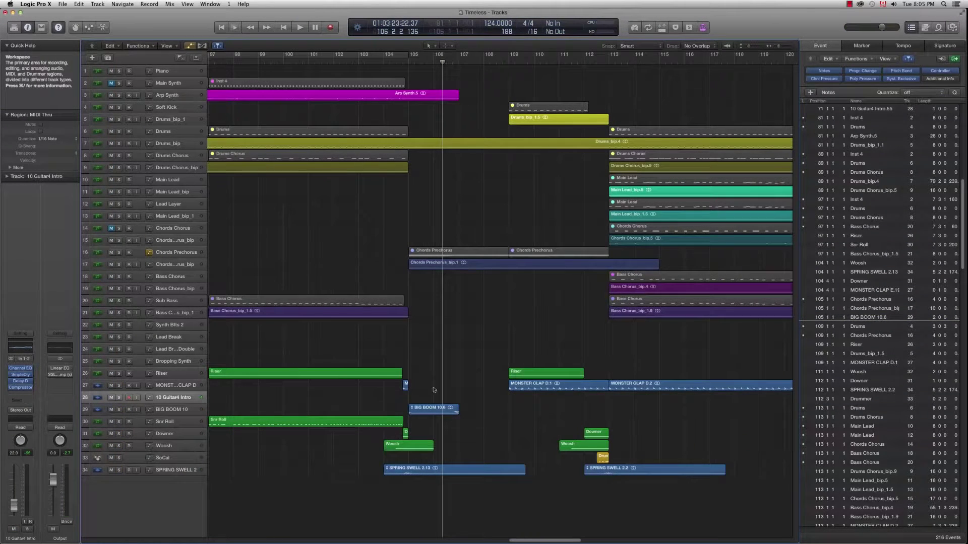
pyautogui.click(309, 55)
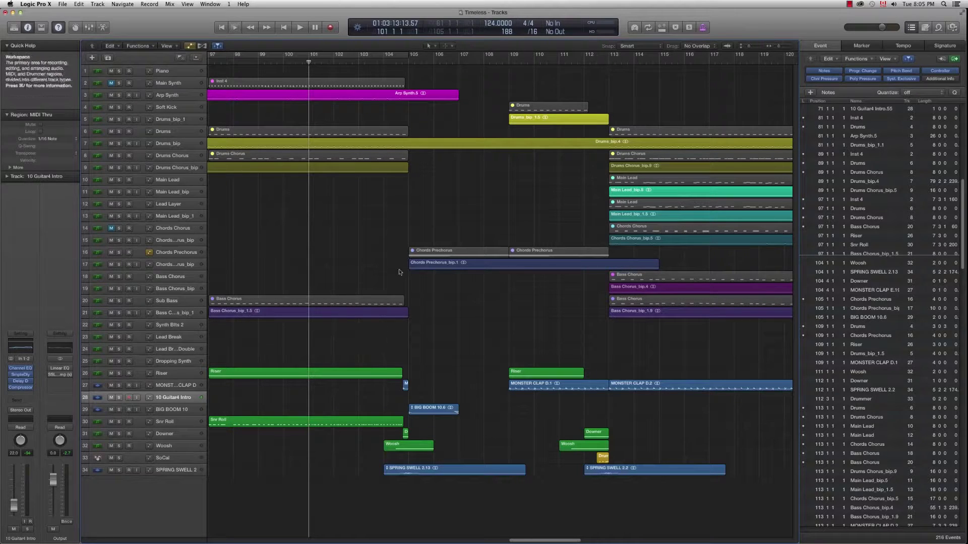
pyautogui.press('space')
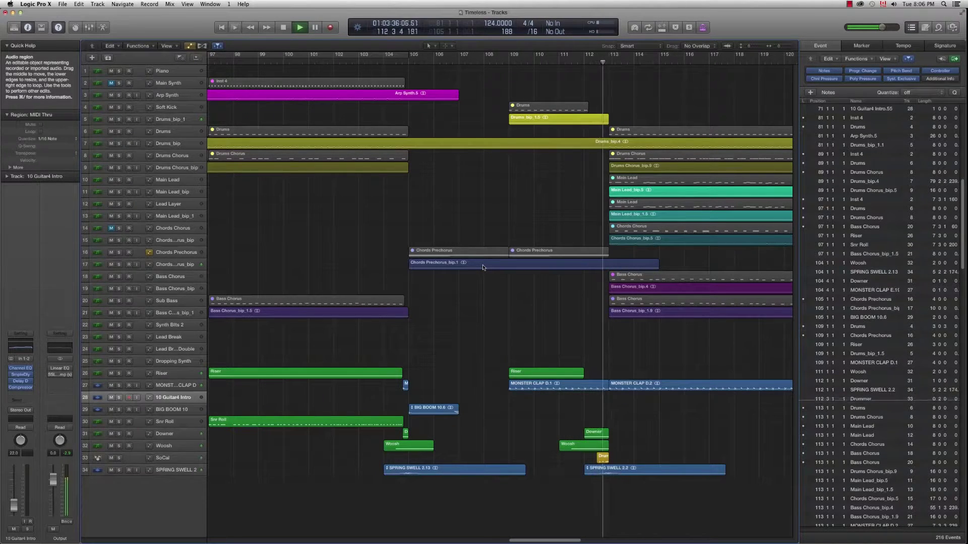
pyautogui.press('space')
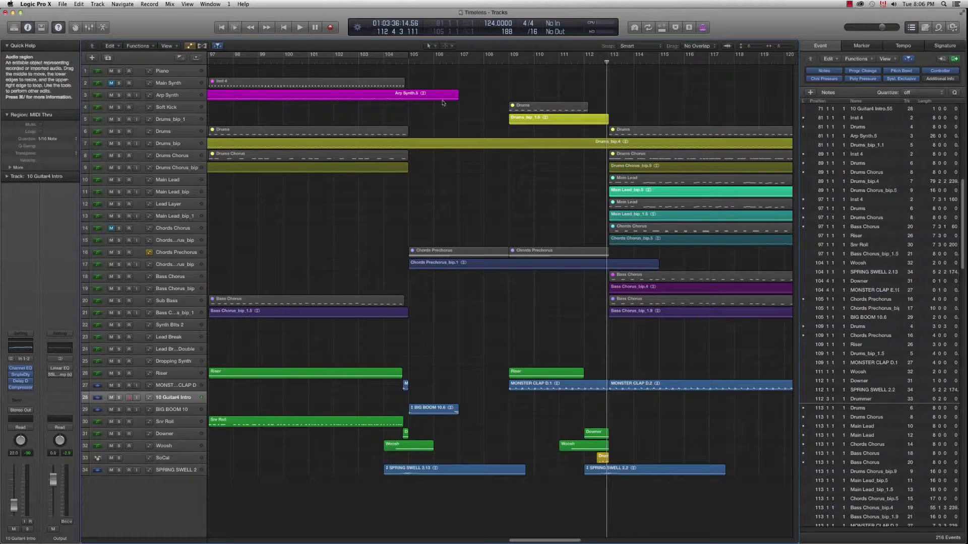
# Set the cycle area to bars 105 to 113, solo the Chords Prechorus_bip track and play it.
pyautogui.moveTo(410, 58); pyautogui.dragTo(608, 59)
pyautogui.click(119, 264)
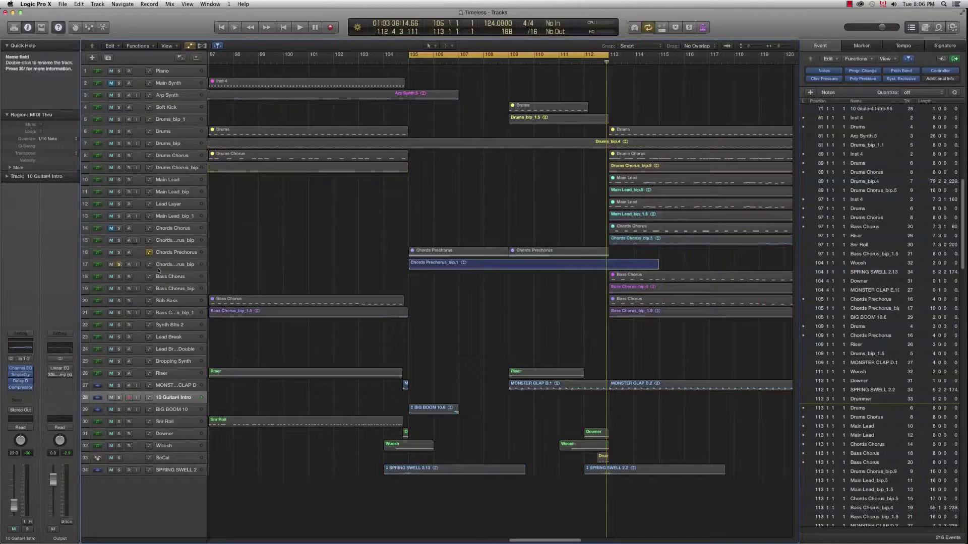
pyautogui.click(174, 265)
pyautogui.click(353, 279)
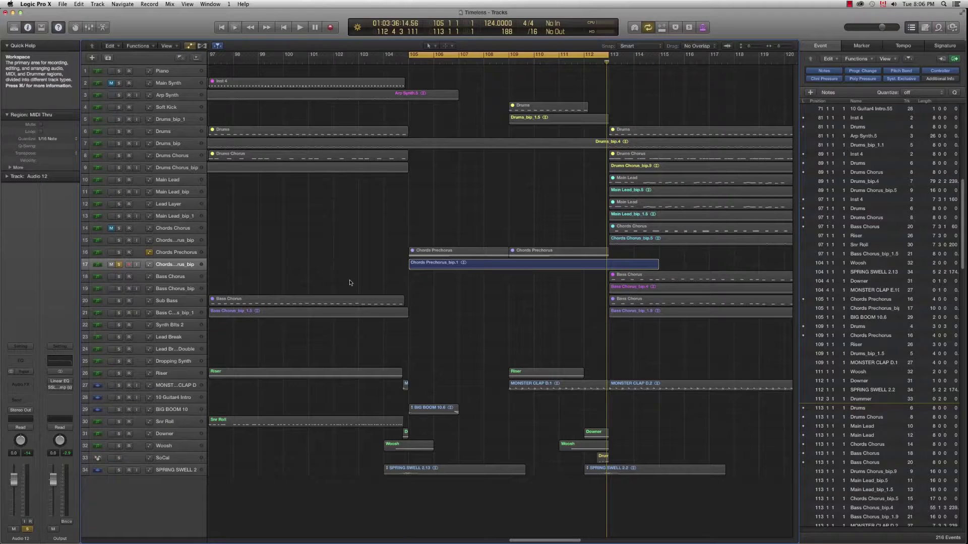
pyautogui.press('space')
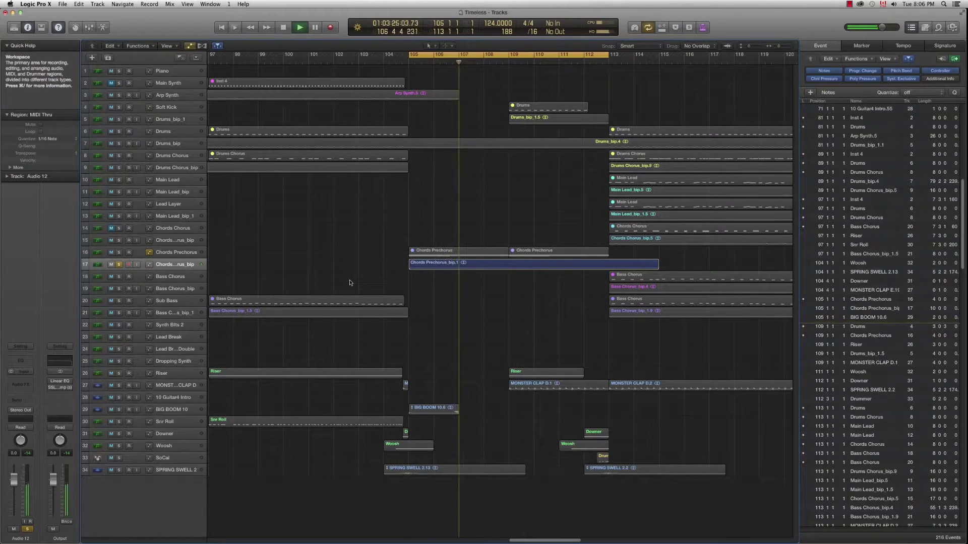
# Stop playback, clear the solo on the Chords Prechorus_bip track and turn off the cycle area.
pyautogui.press('space')
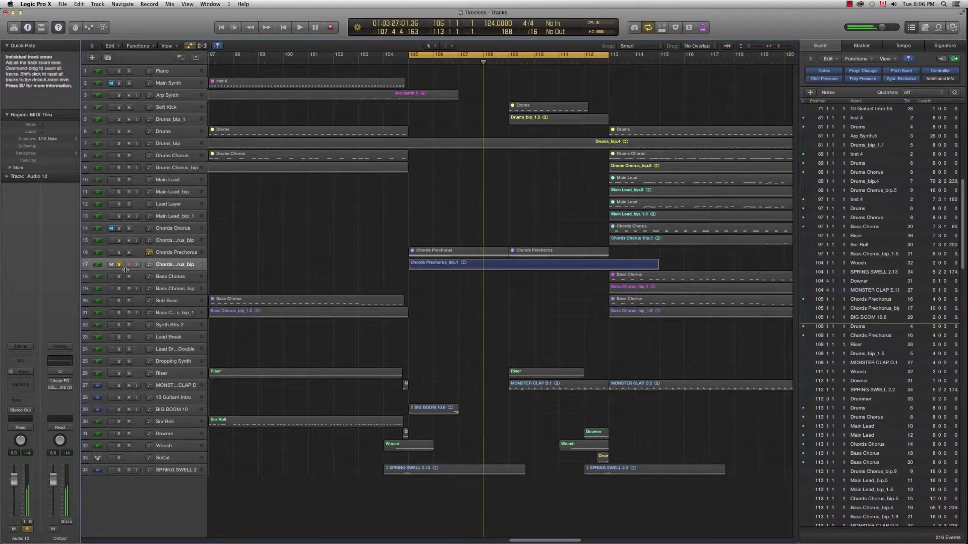
pyautogui.click(120, 265)
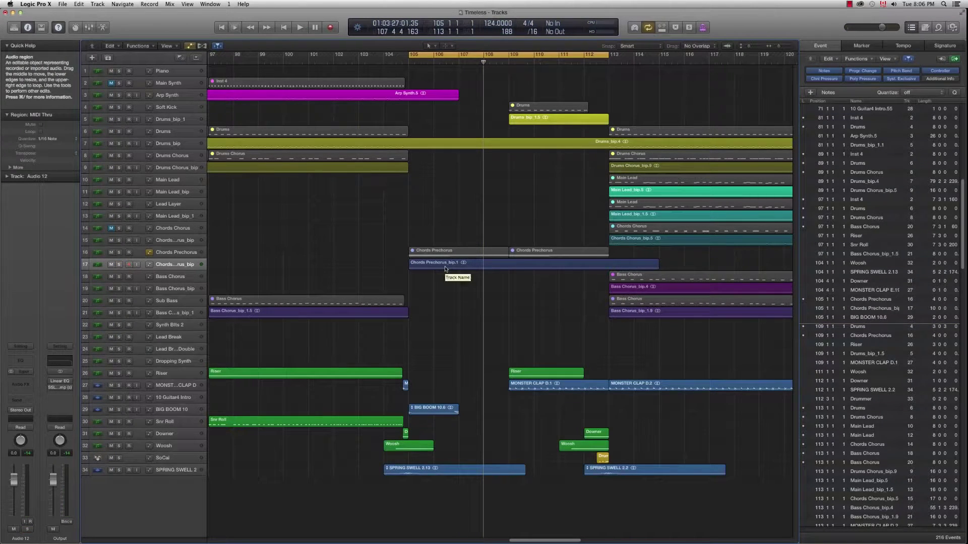
pyautogui.click(506, 55)
# Play the full arrangement from bar 109 through the prechorus build-up into the chorus at bar 113, stopping at bar 117.
pyautogui.click(510, 63)
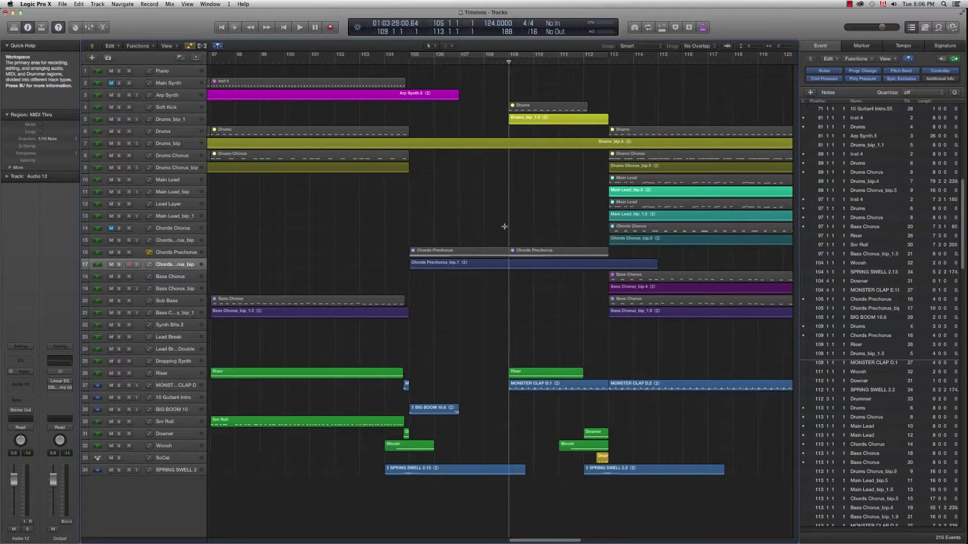
pyautogui.press('super+Left')
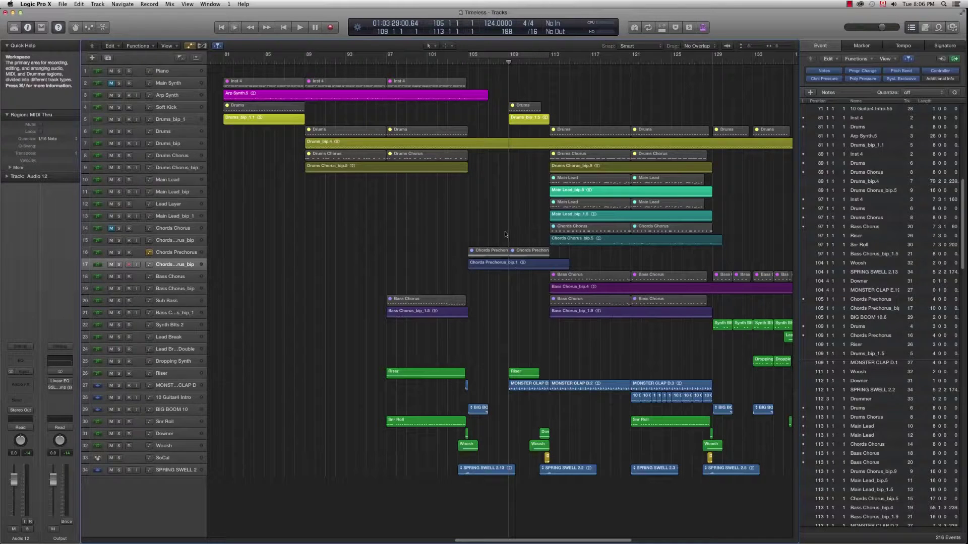
pyautogui.press('space')
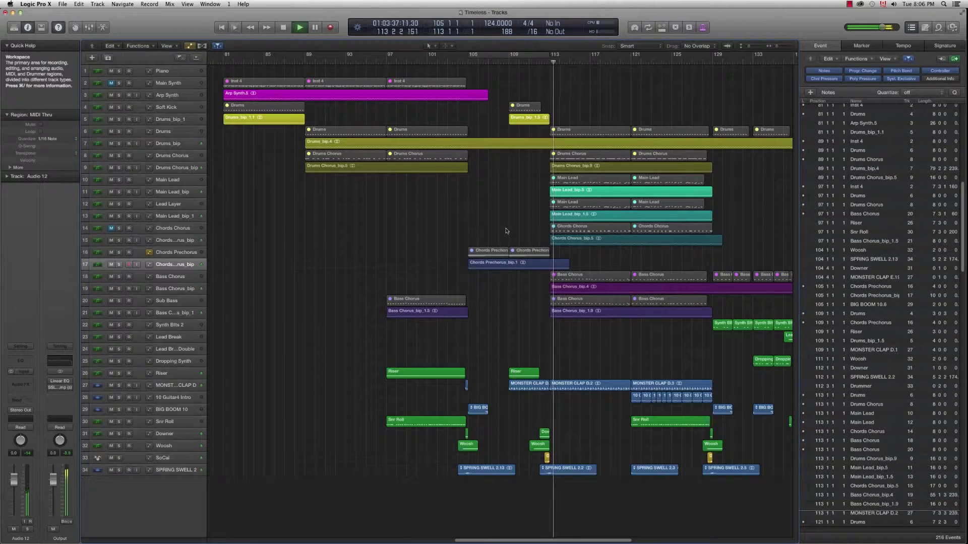
pyautogui.scroll(-5, 505, 236)
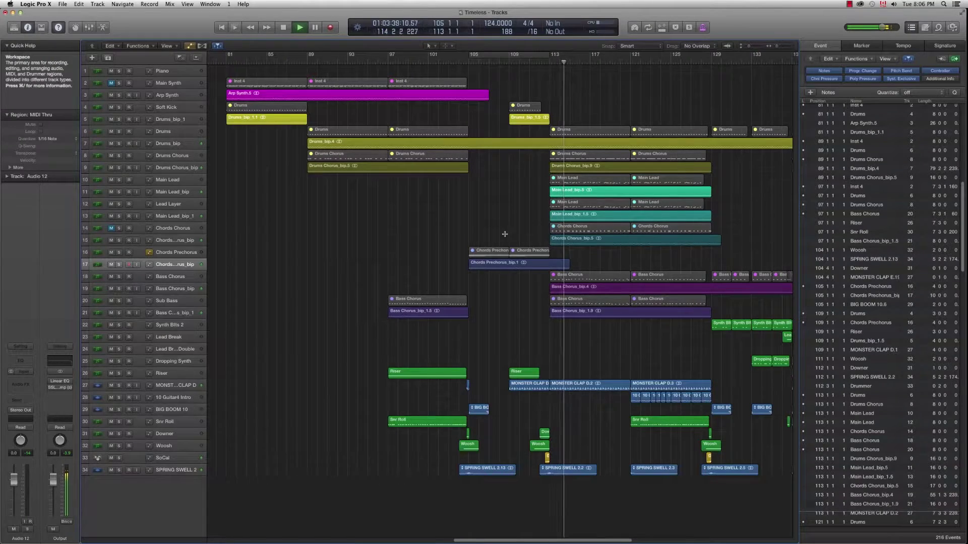
pyautogui.scroll(-4, 505, 233)
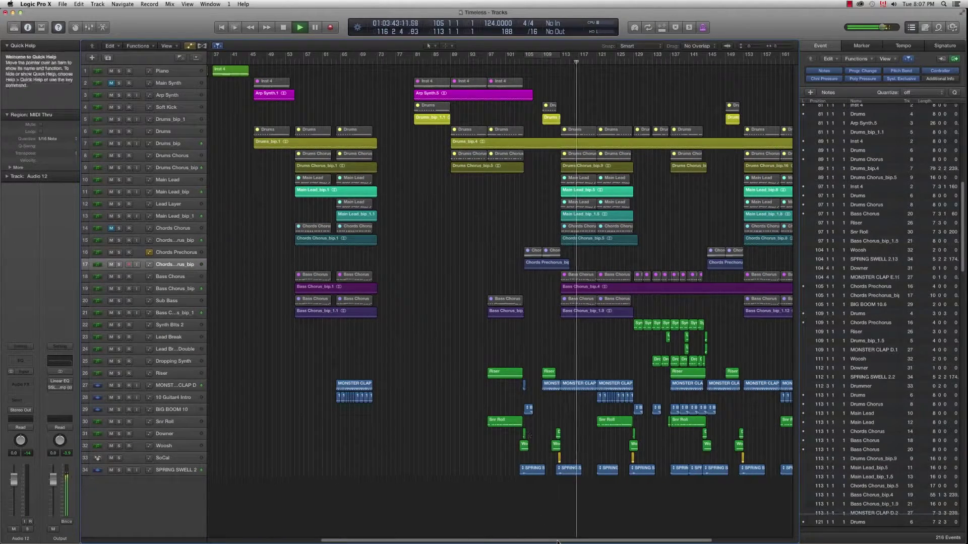
pyautogui.moveTo(562, 541); pyautogui.dragTo(611, 541)
pyautogui.press('space')
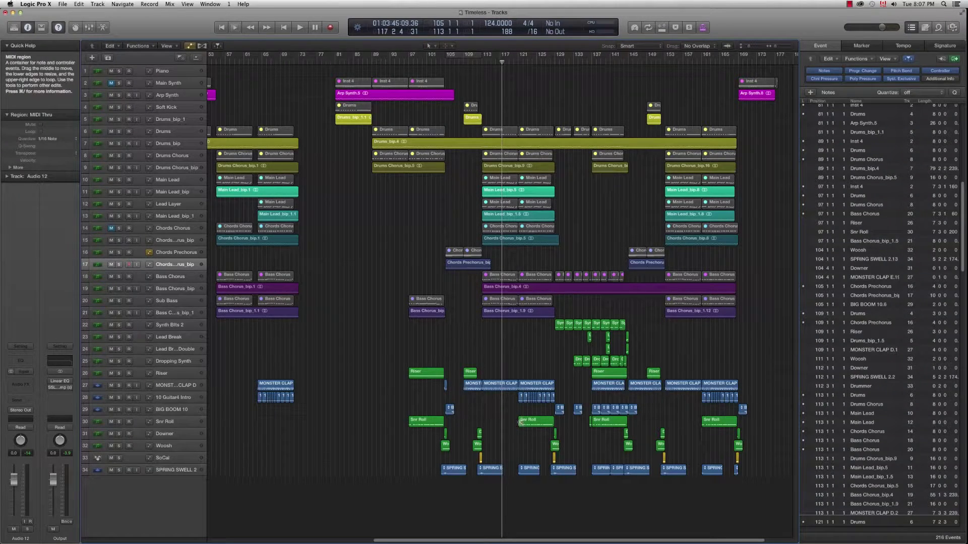
# Play the second half of the chorus from bar 121, stopping just after bar 129.
pyautogui.click(517, 62)
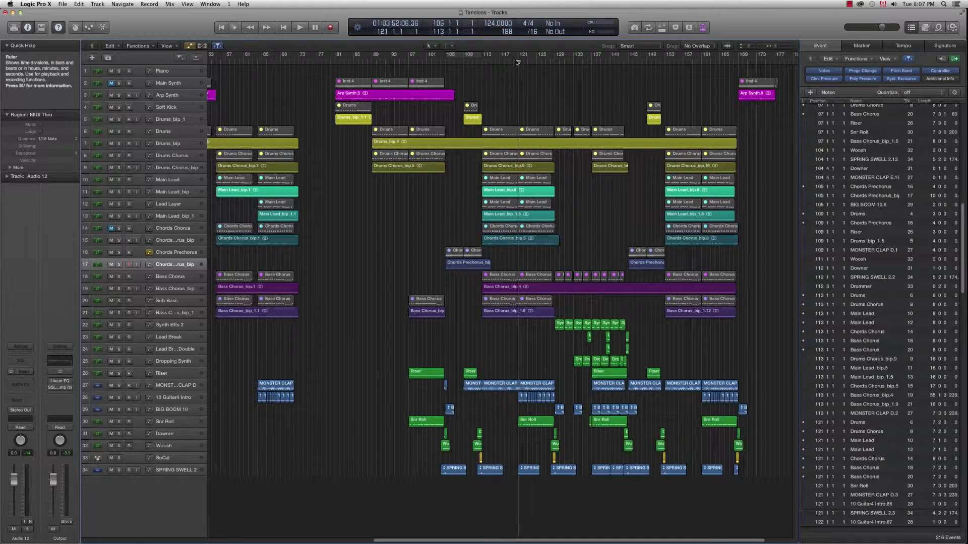
pyautogui.press('space')
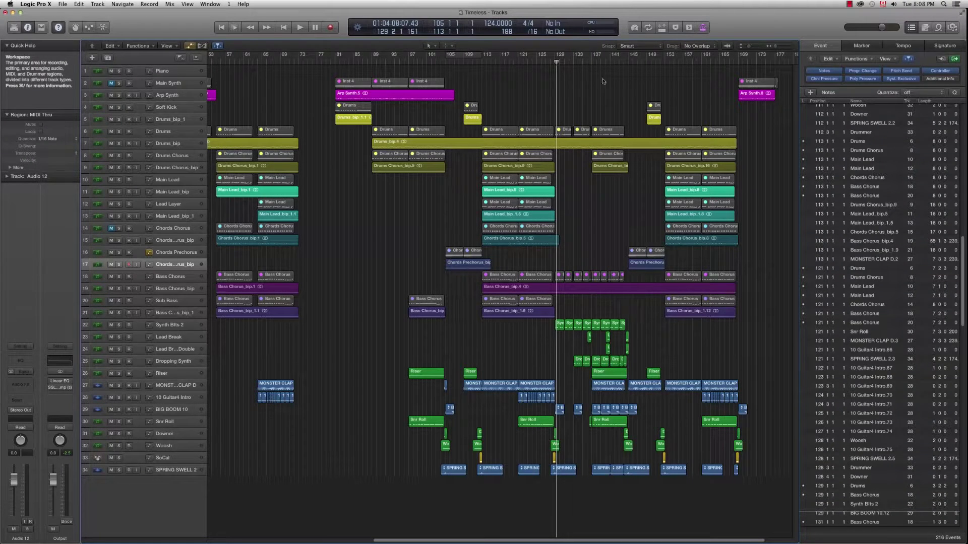
# Set the cycle area to bars 129 to 145 and play the break section with the Synth Bits 2 and Dropping Synth parts.
pyautogui.moveTo(557, 54); pyautogui.dragTo(628, 54)
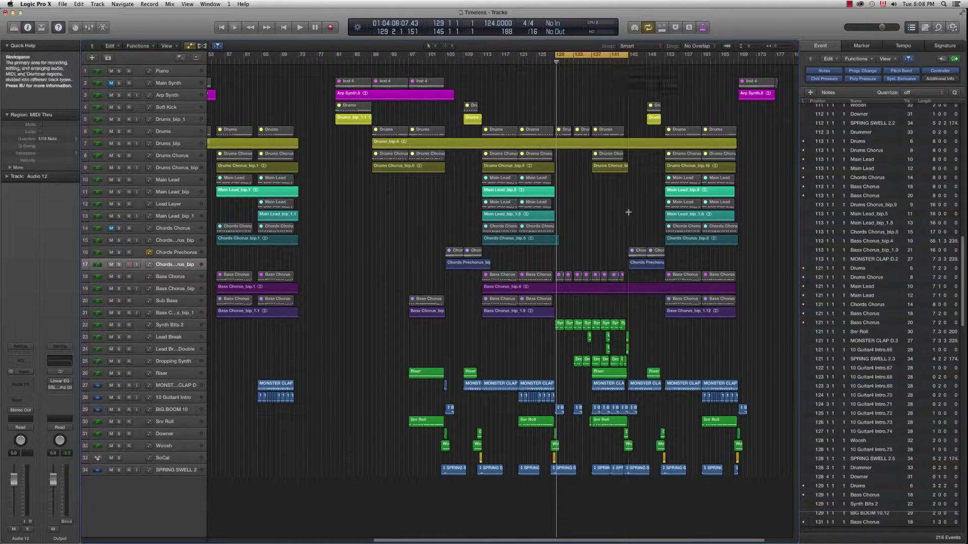
pyautogui.press('super+Right')
pyautogui.press('super+Right')
pyautogui.press('super+Right')
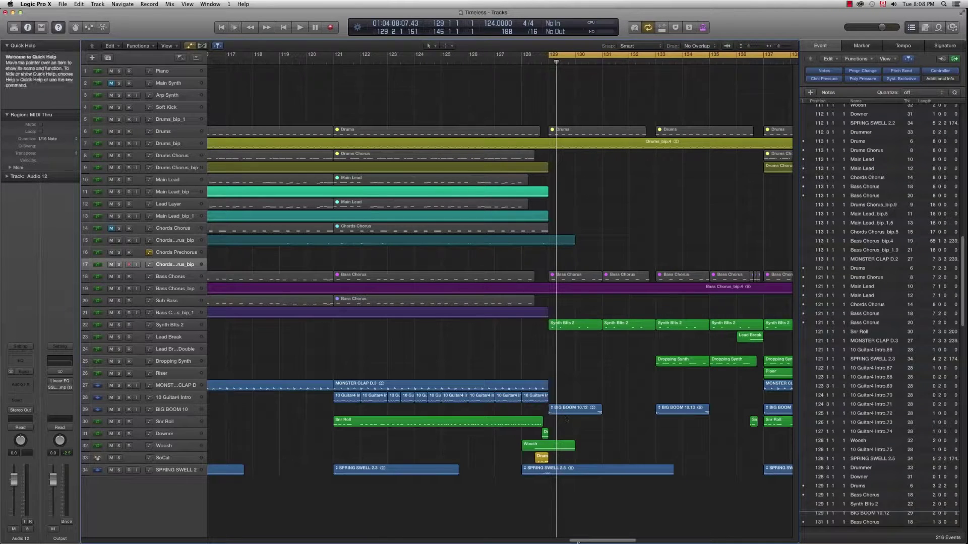
pyautogui.hscroll(10, 586, 540)
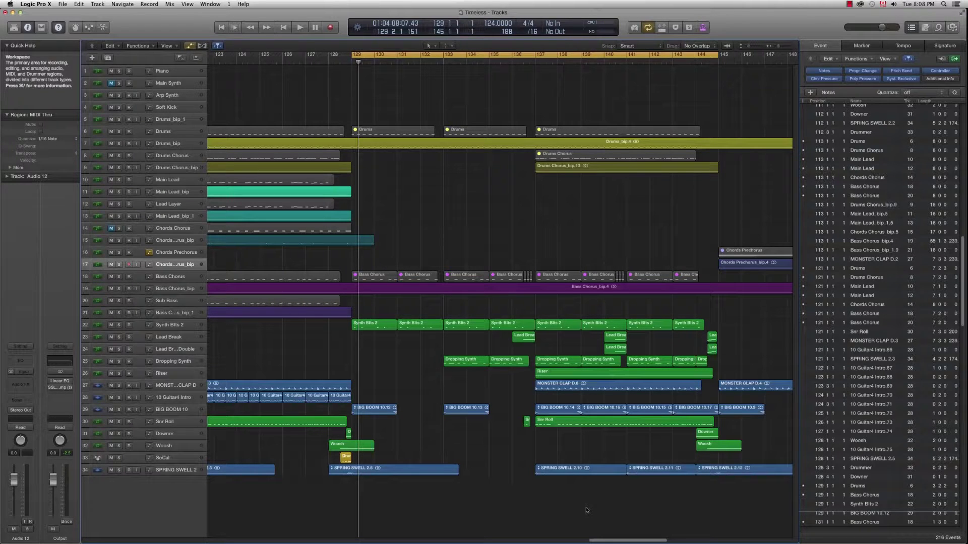
pyautogui.press('space')
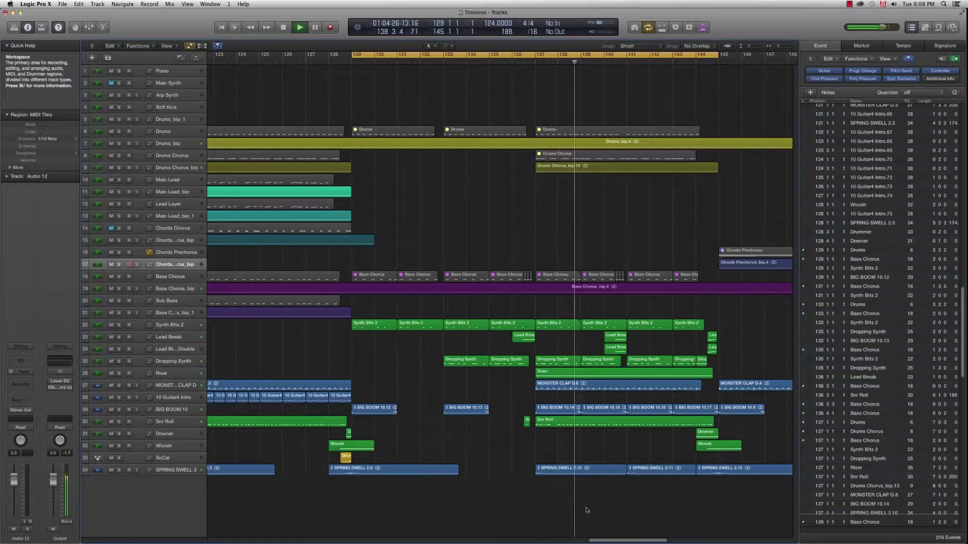
# Turn off the cycle area during playback and let the break run into the second prechorus, stopping at bar 147.
pyautogui.press('super+Left')
pyautogui.press('super+Left')
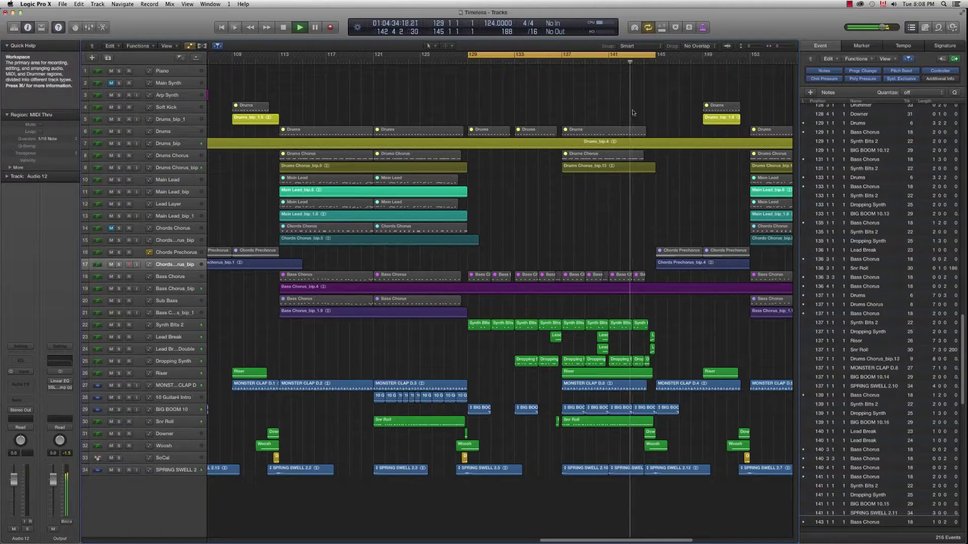
pyautogui.press('c')
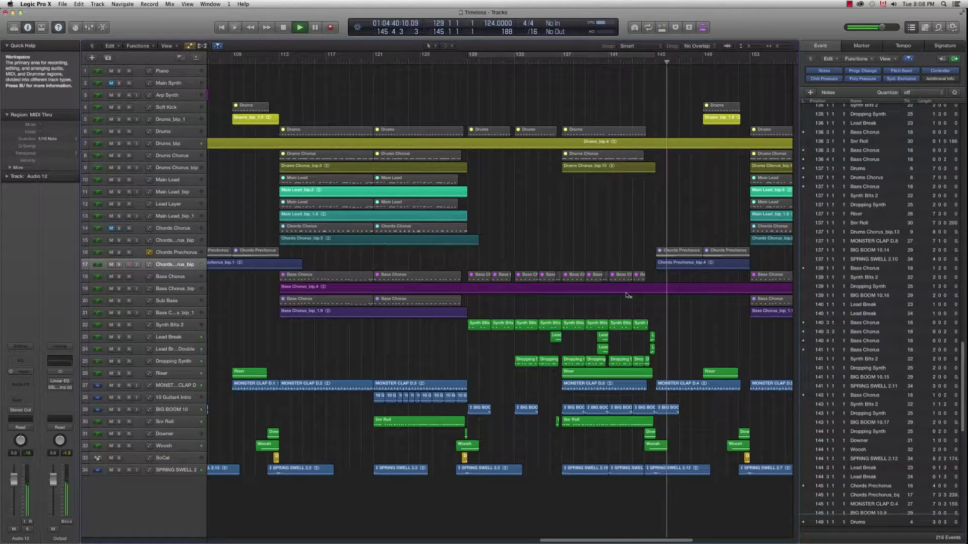
pyautogui.press('super+Left')
pyautogui.press('super+Left')
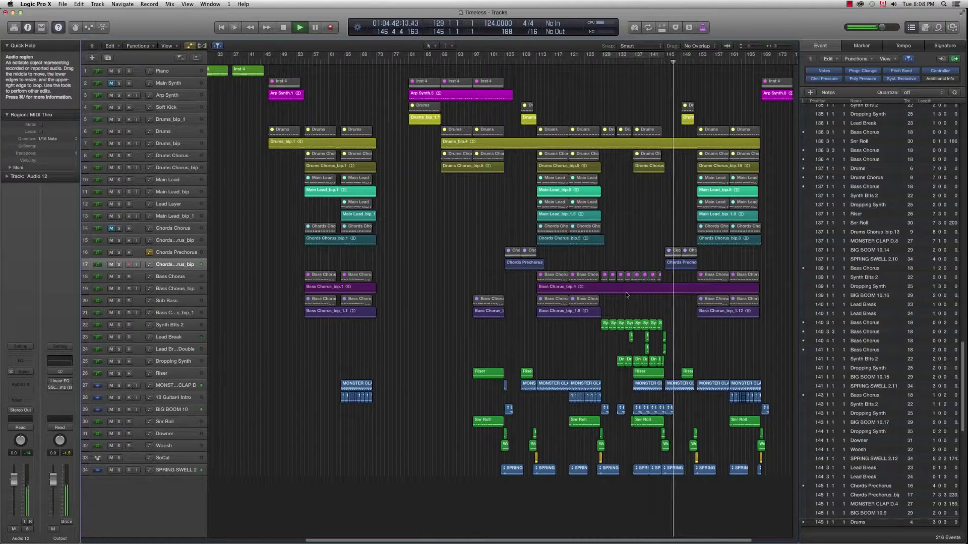
pyautogui.press('space')
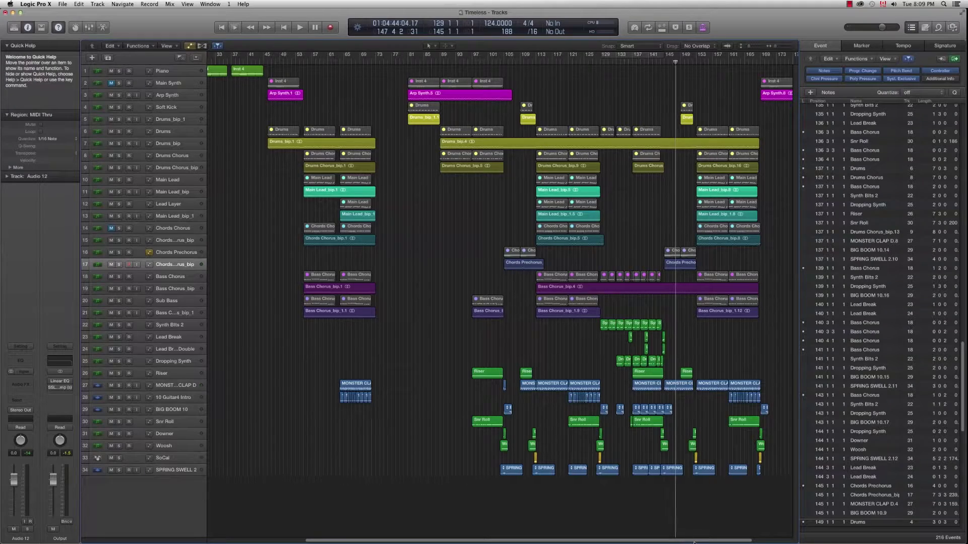
# Play the outro with the closing Arp Synth part from bar 168, stopping at bar 173.
pyautogui.hscroll(4, 708, 209)
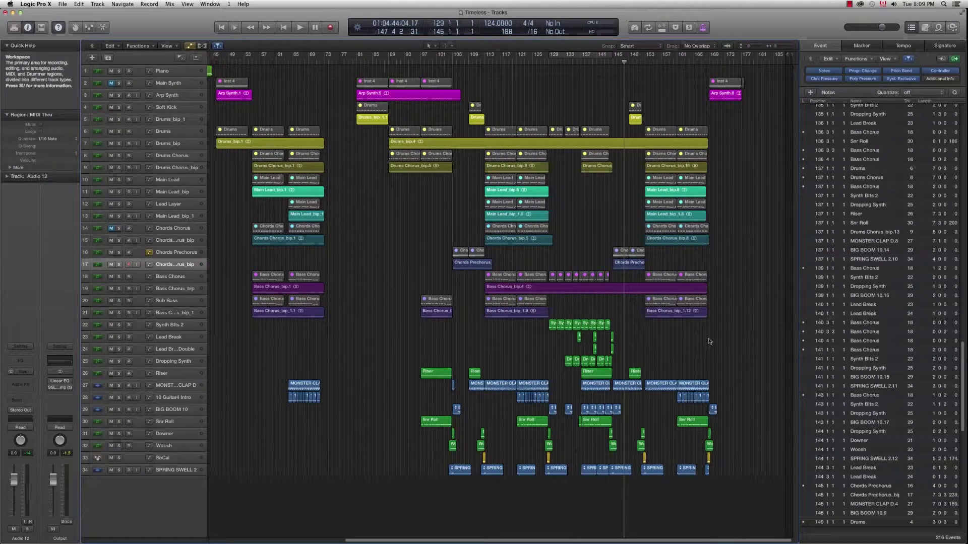
pyautogui.click(704, 61)
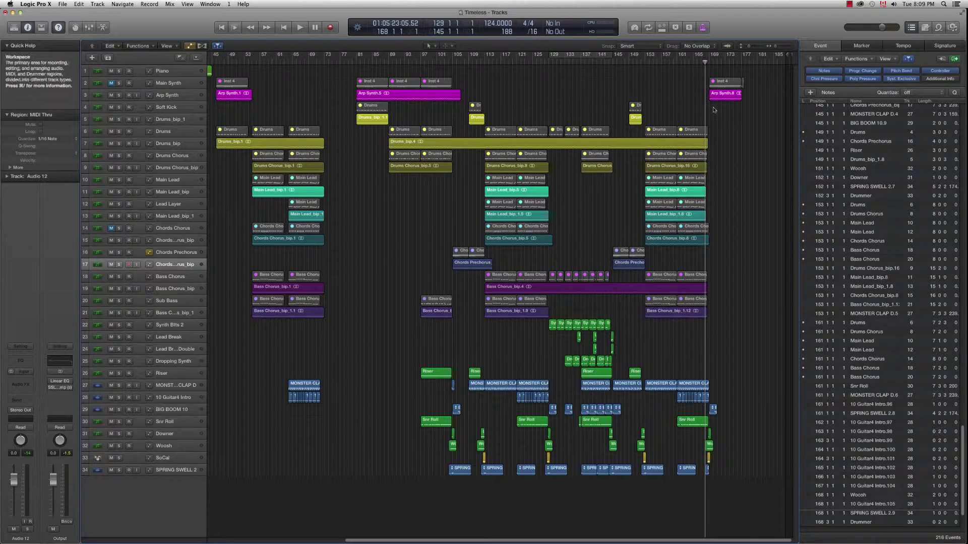
pyautogui.press('space')
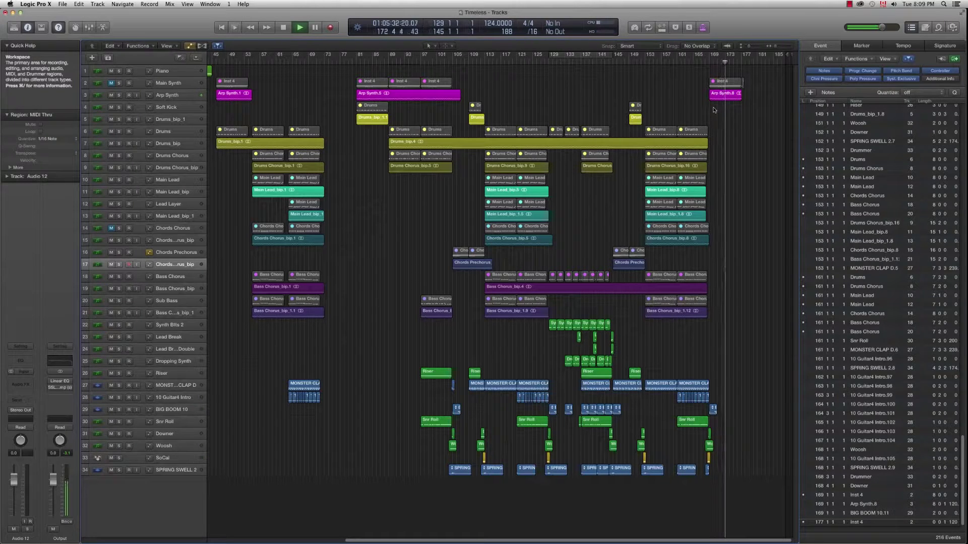
pyautogui.press('space')
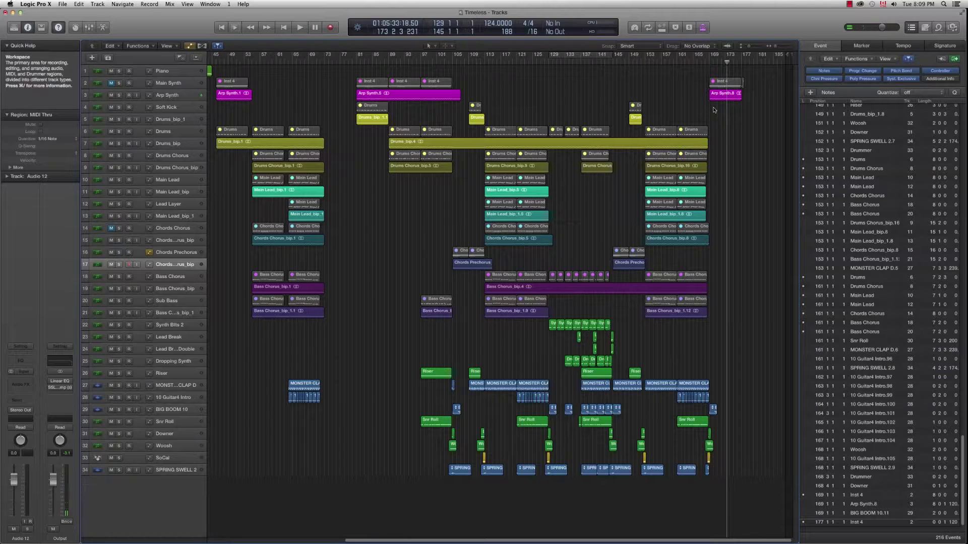